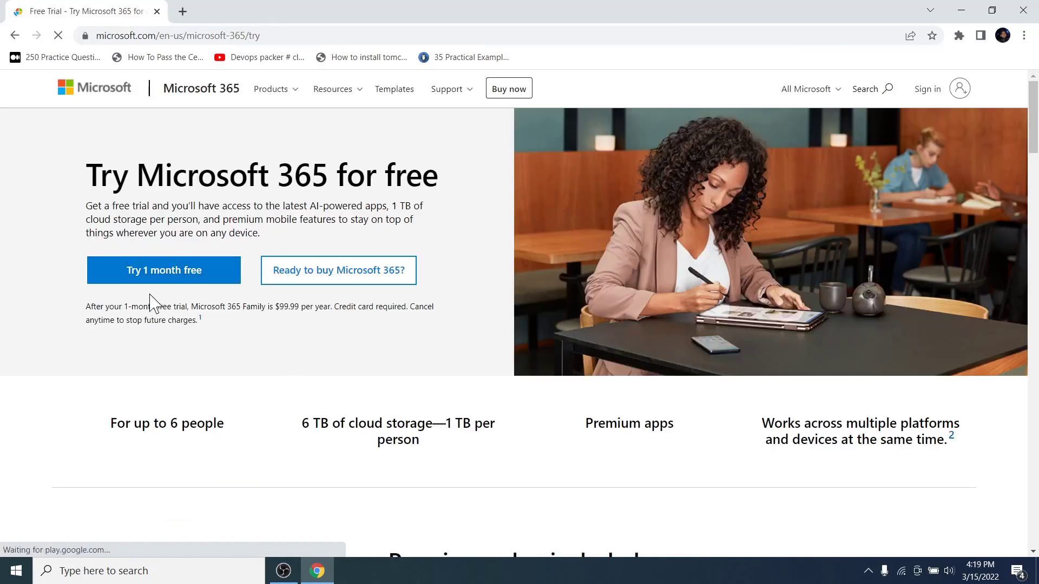
- Start the Microsoft 365 one-month free trial from the Try for free page
click(196, 279)
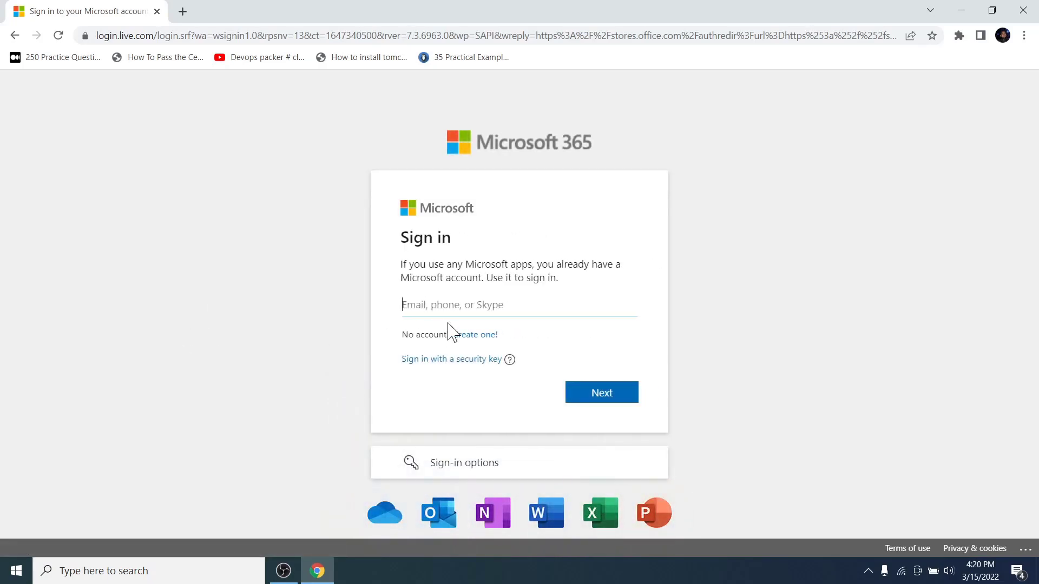
- Enter the account e-mail for sign-in, then choose to create a new account since none exists
click(468, 306)
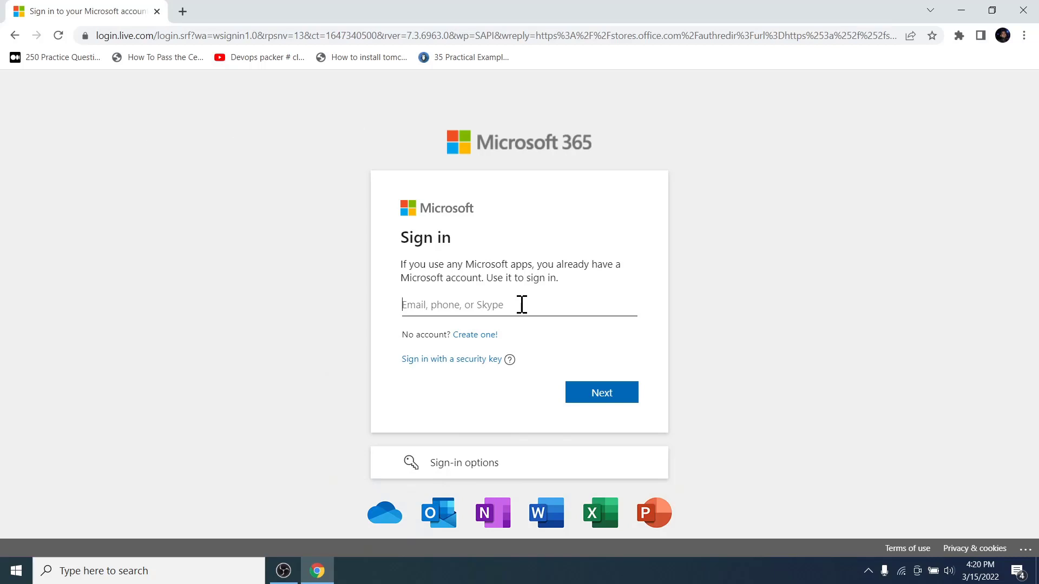
click(522, 304)
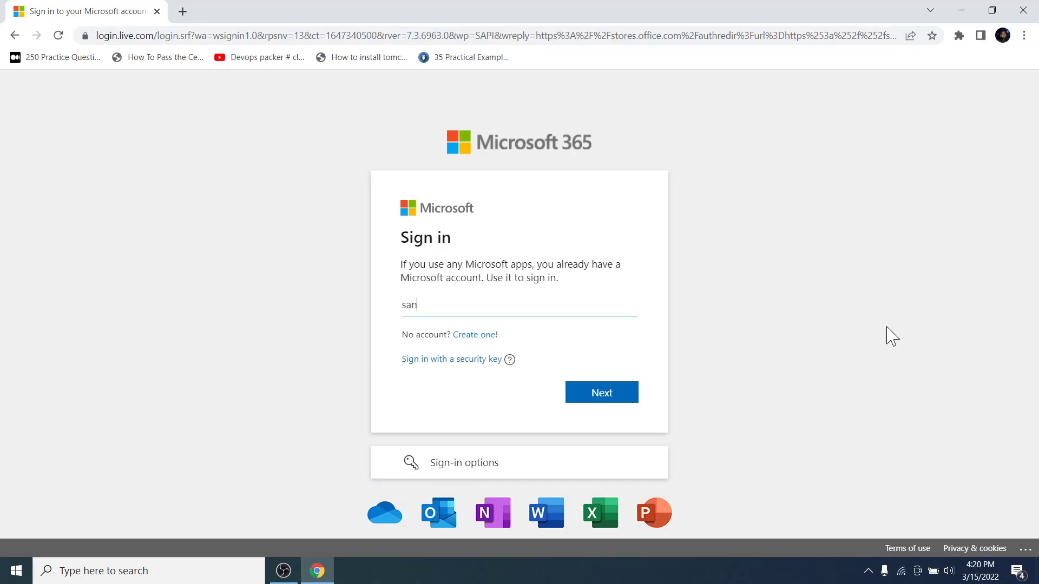
click(634, 399)
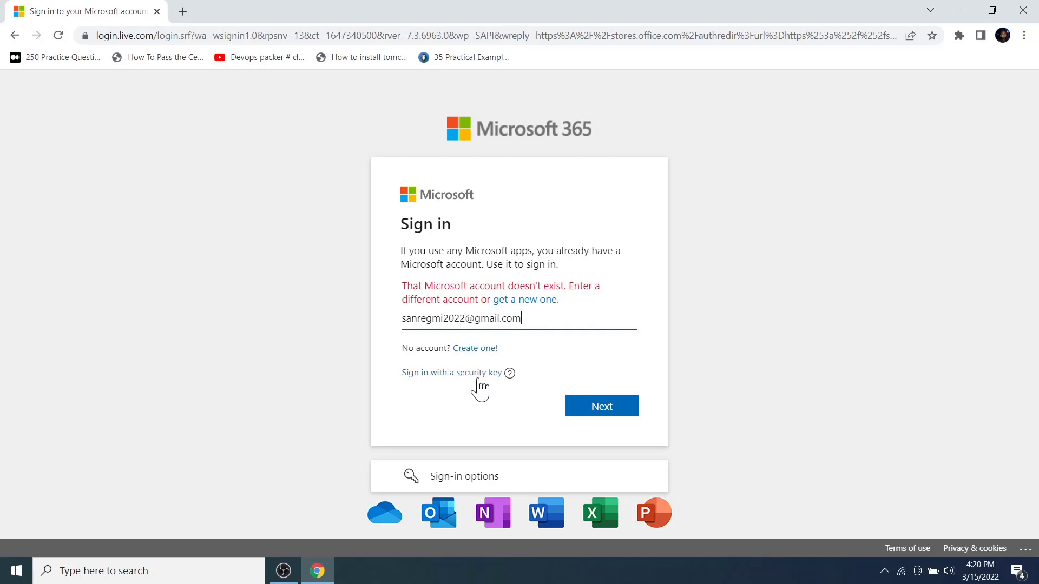
click(484, 355)
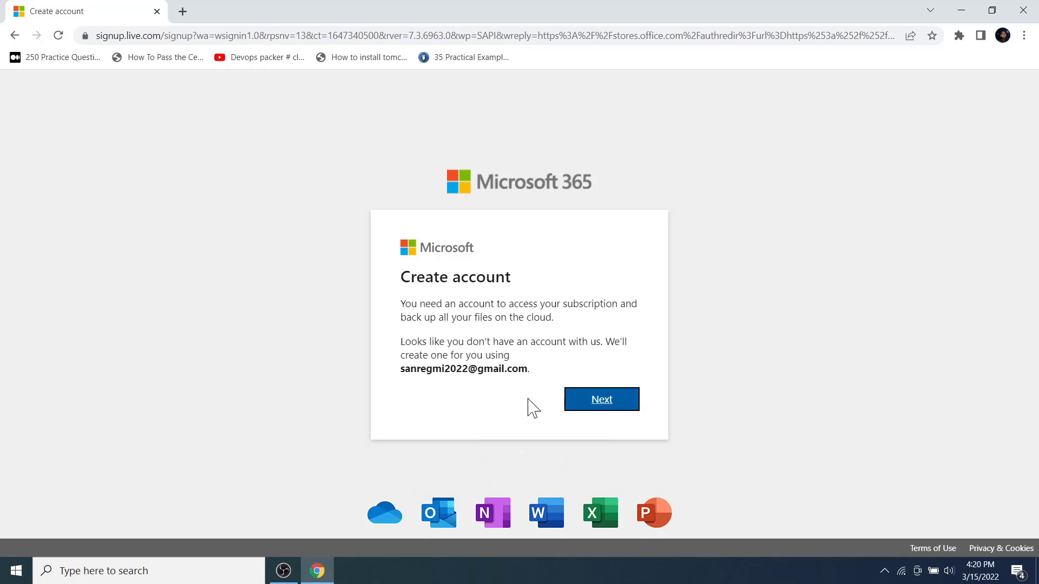
- Confirm creating the account with this e-mail and set its password, declining browser password saving
click(600, 401)
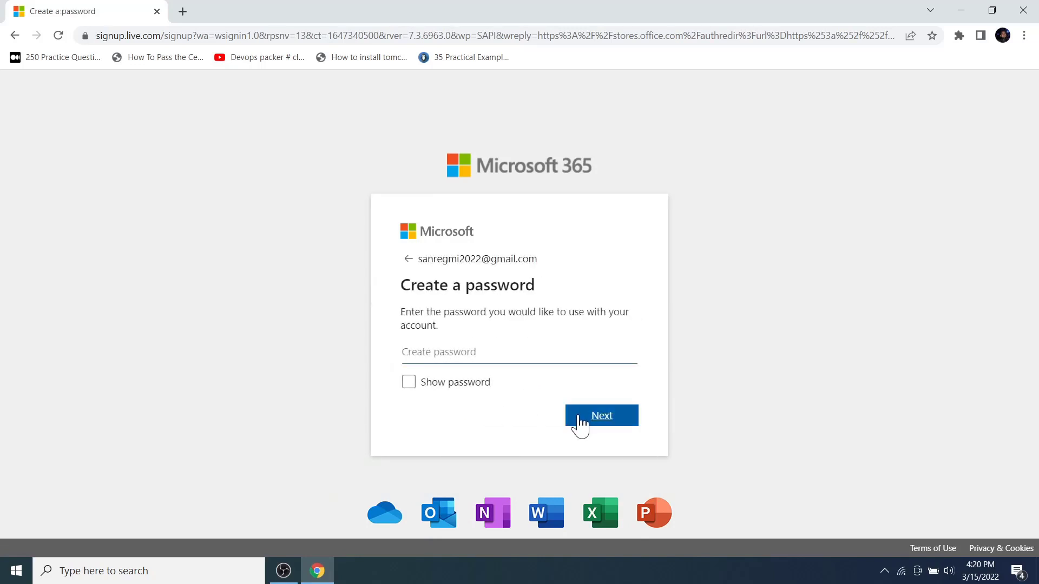
click(506, 352)
text(****************)
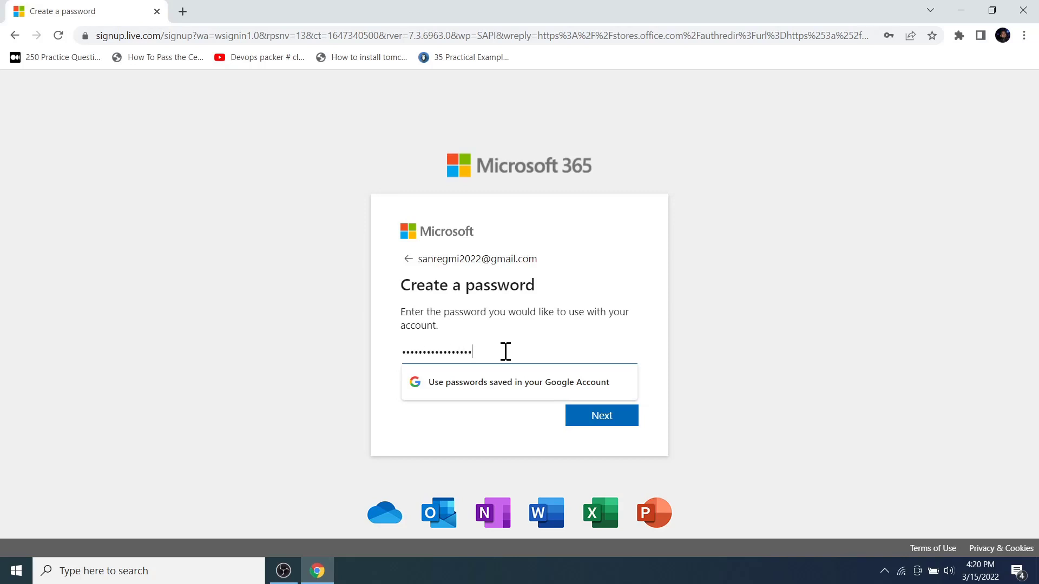
click(591, 421)
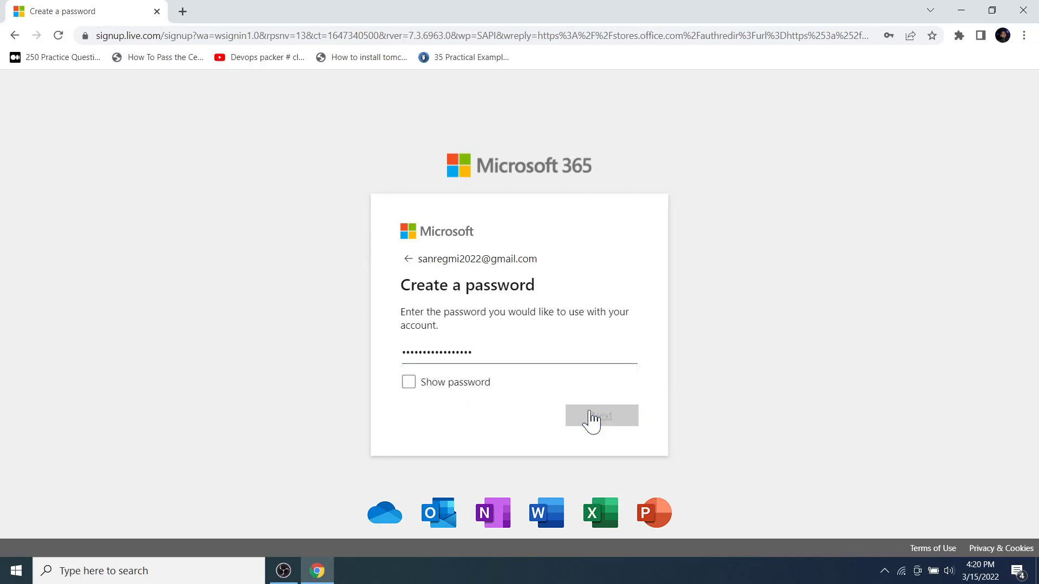
click(903, 260)
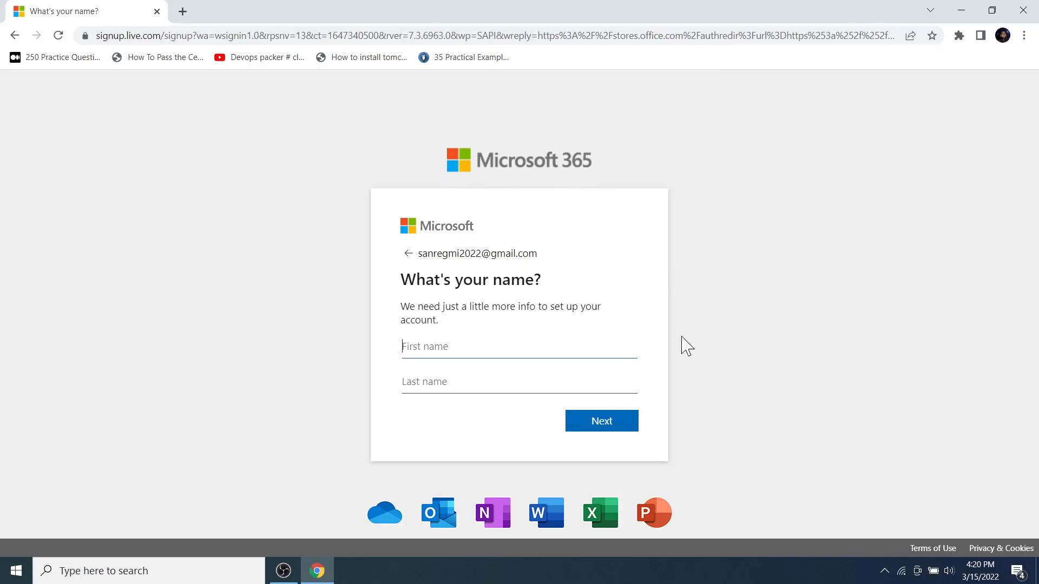
- Enter the account holder's first and last name and submit them
text(Enkripsan)
key(Tab)
text(e)
key(BackSpace)
text(Tech)
click(595, 426)
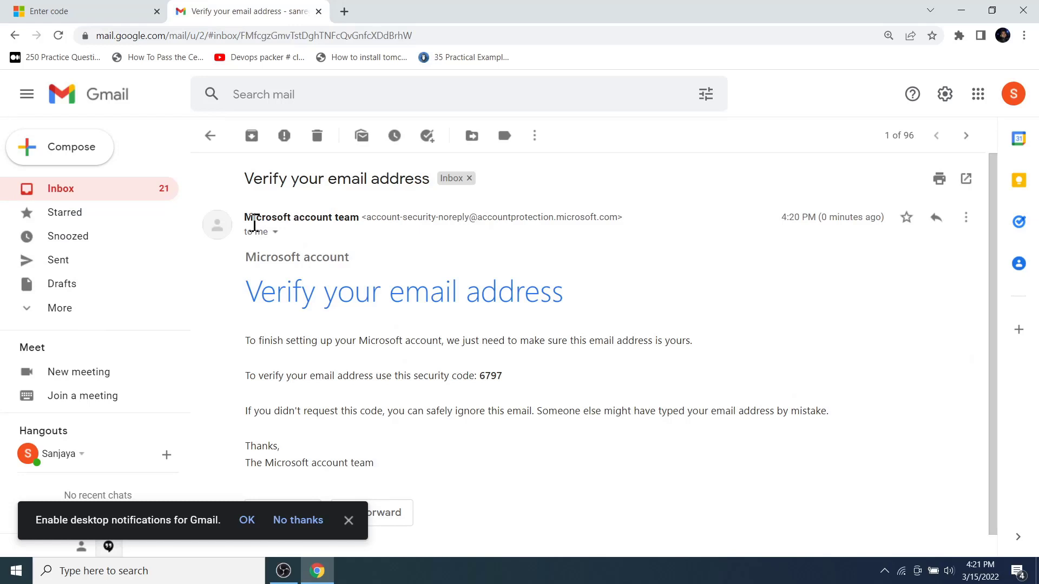
- Read the security code in Microsoft's Gmail message and enter it on the verification page
drag(243, 218, 359, 218)
click(744, 263)
scroll(744, 264, down, 1)
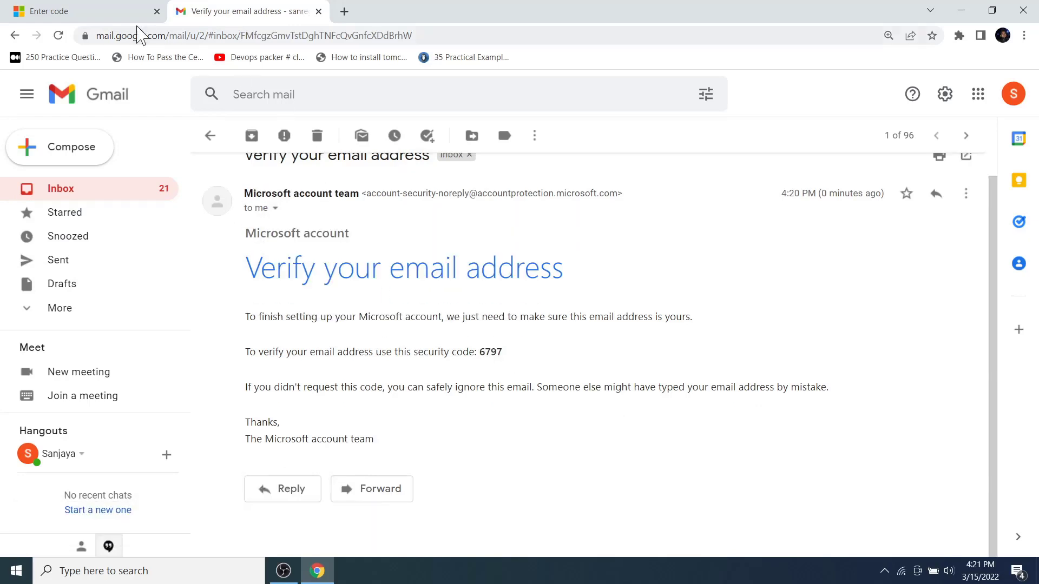
click(116, 11)
click(630, 454)
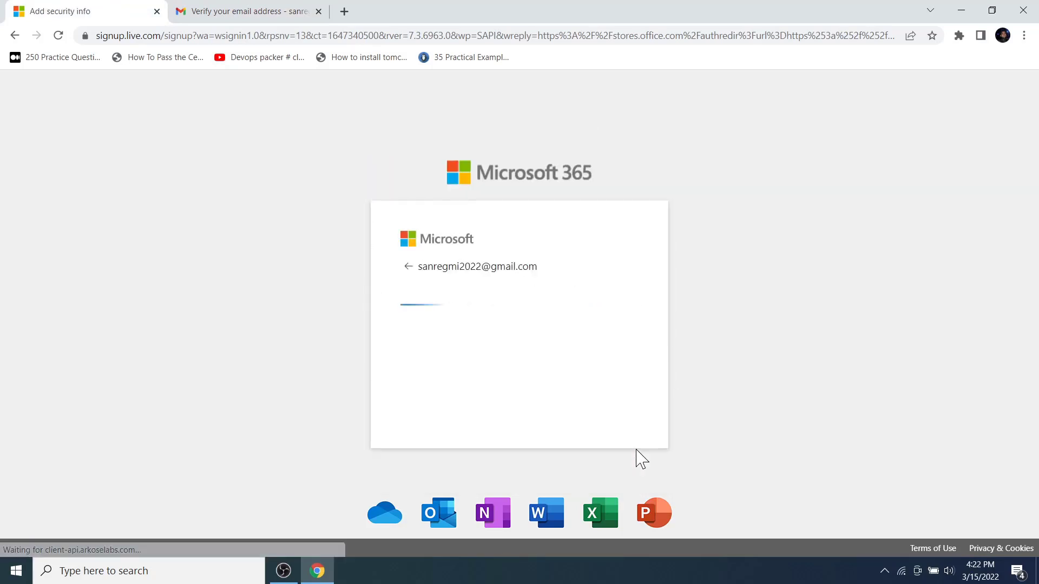
- Start the robot check puzzle and search the web for 'what is koala'
click(575, 416)
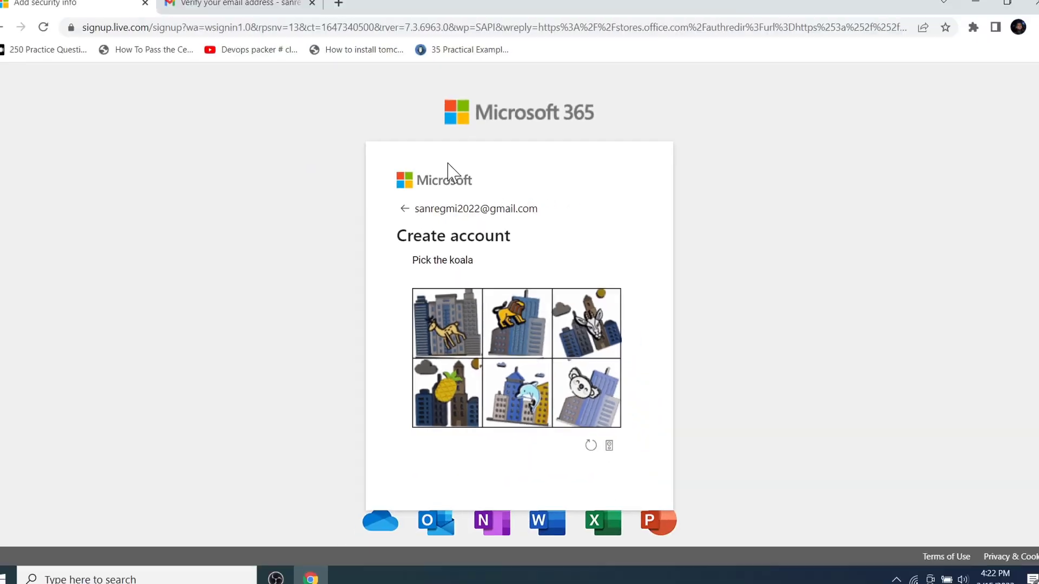
click(343, 10)
text(what is koala)
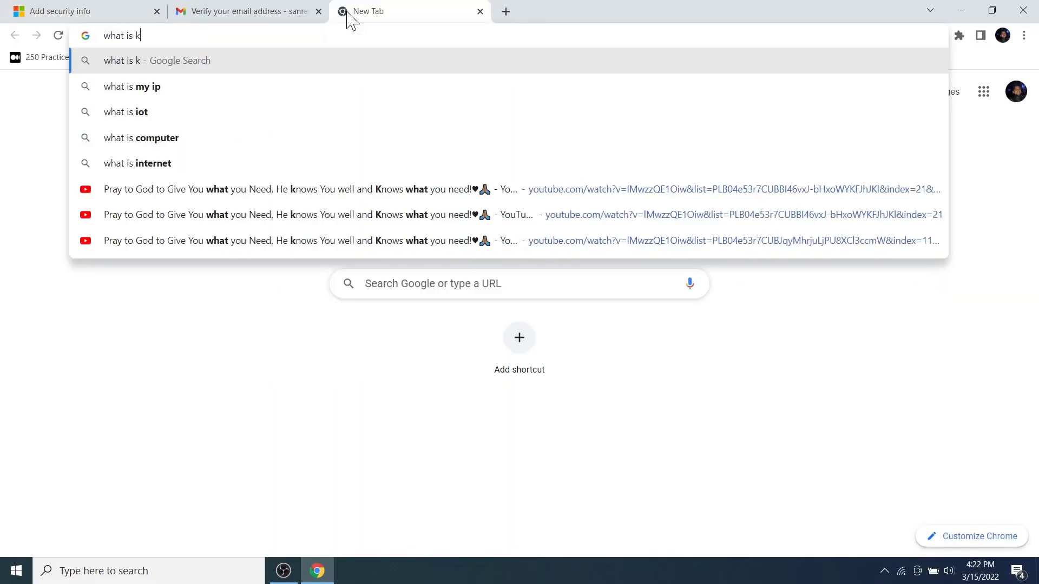
key(Return)
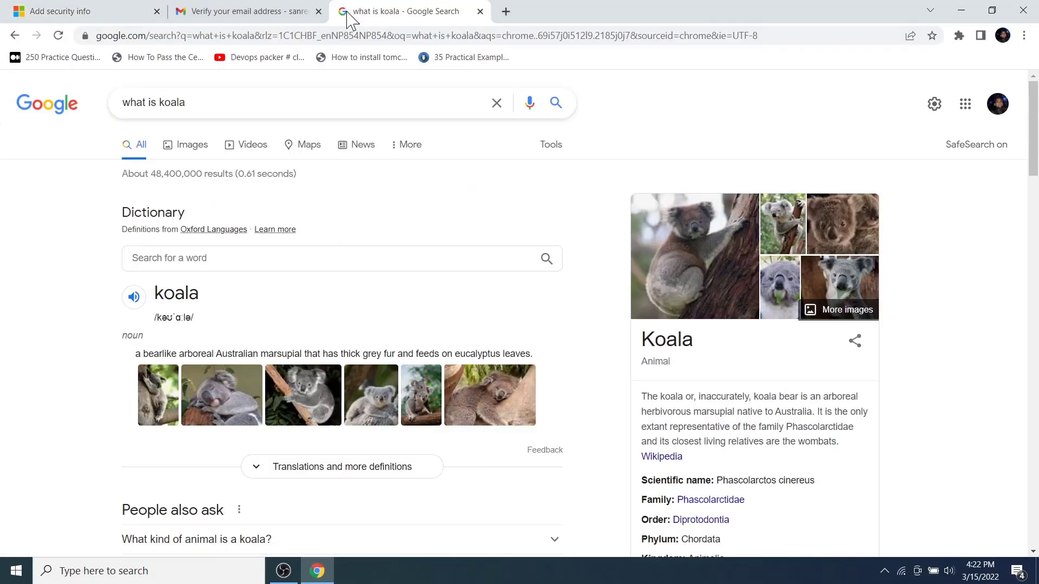
click(295, 11)
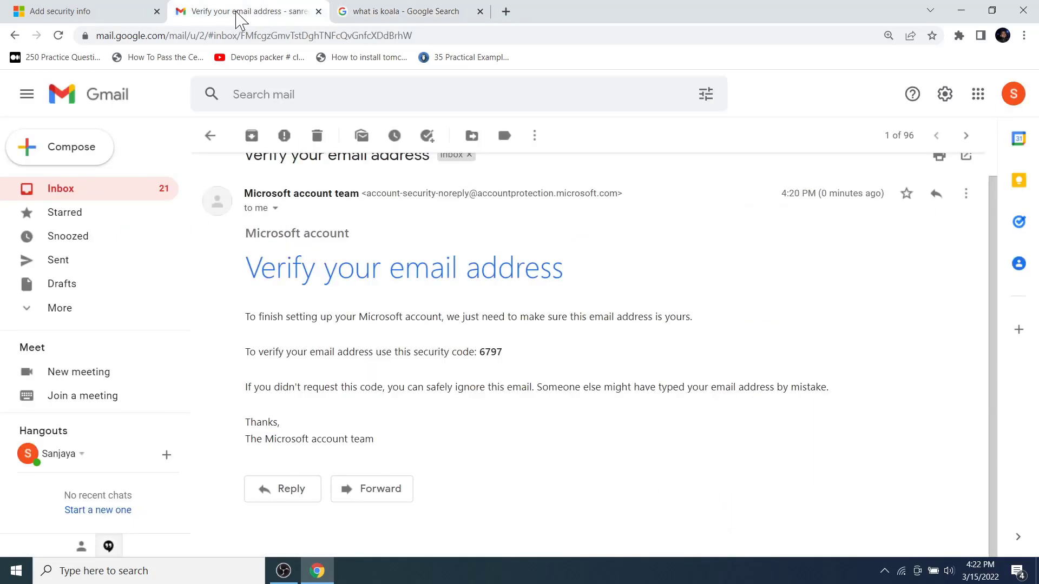
click(121, 15)
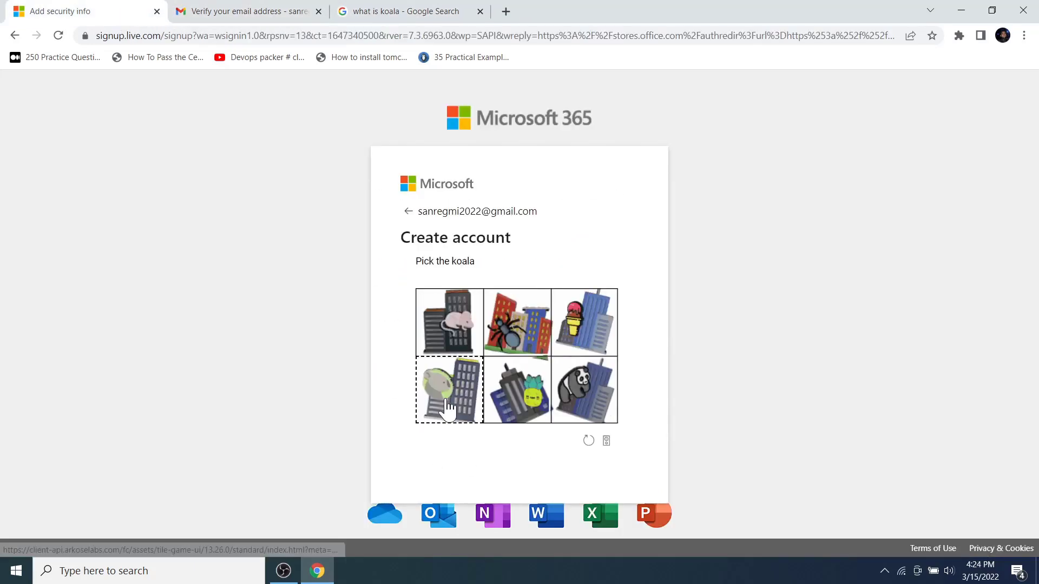
- Pick the koala tile to pass the check, then stay signed in without being asked again
click(448, 400)
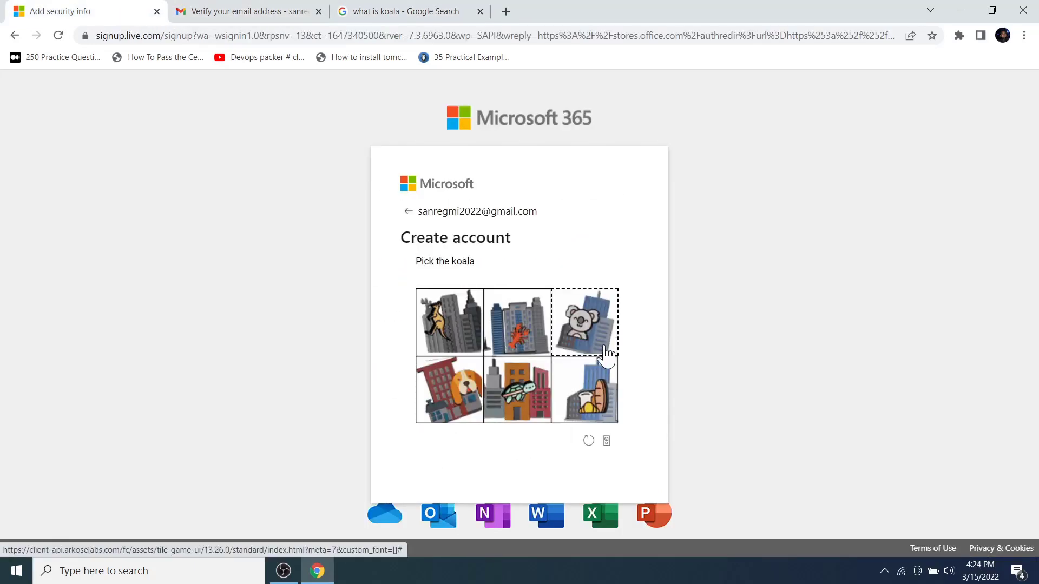
click(608, 354)
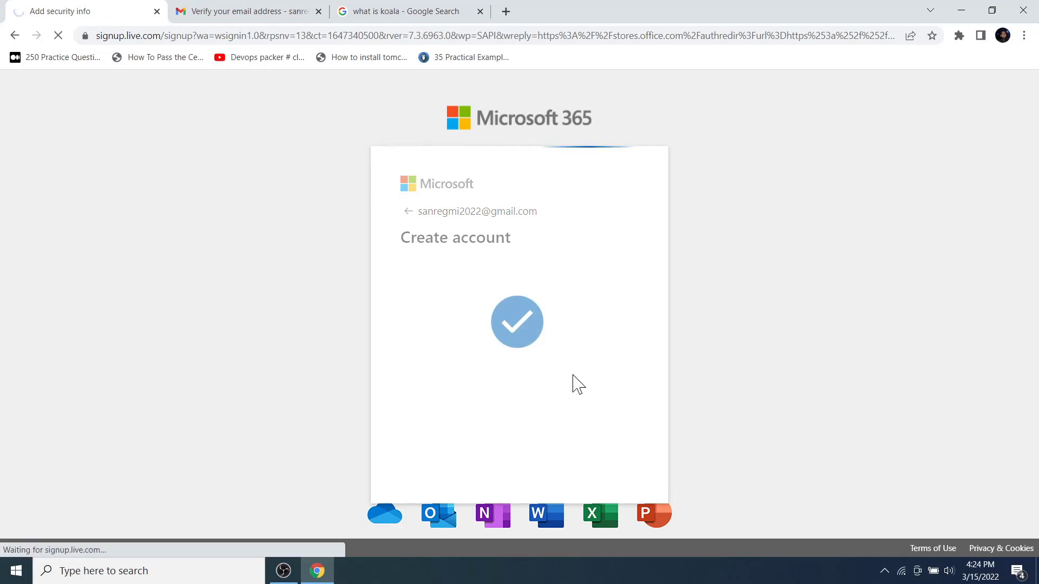
click(437, 369)
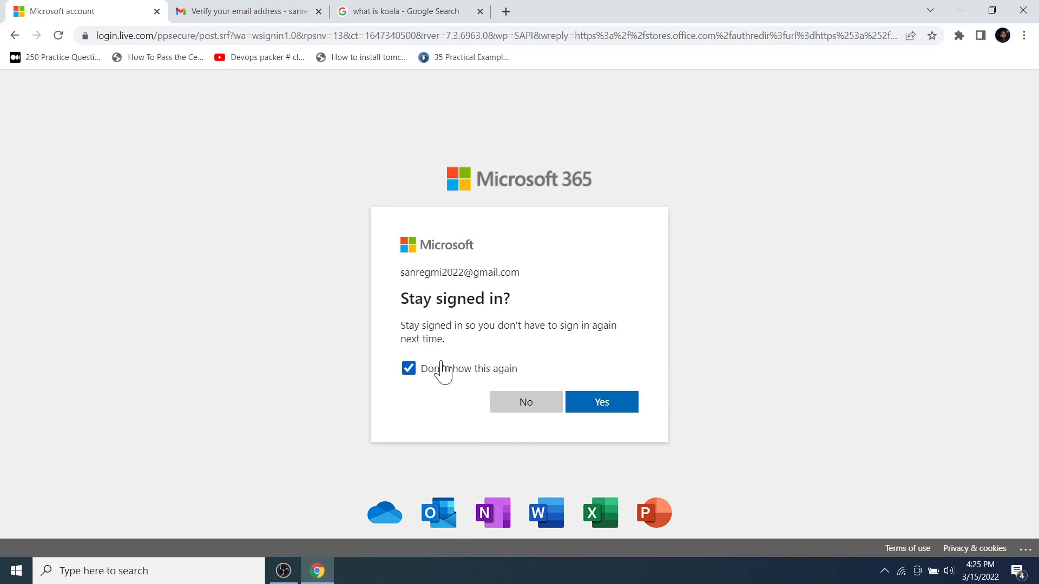
click(589, 407)
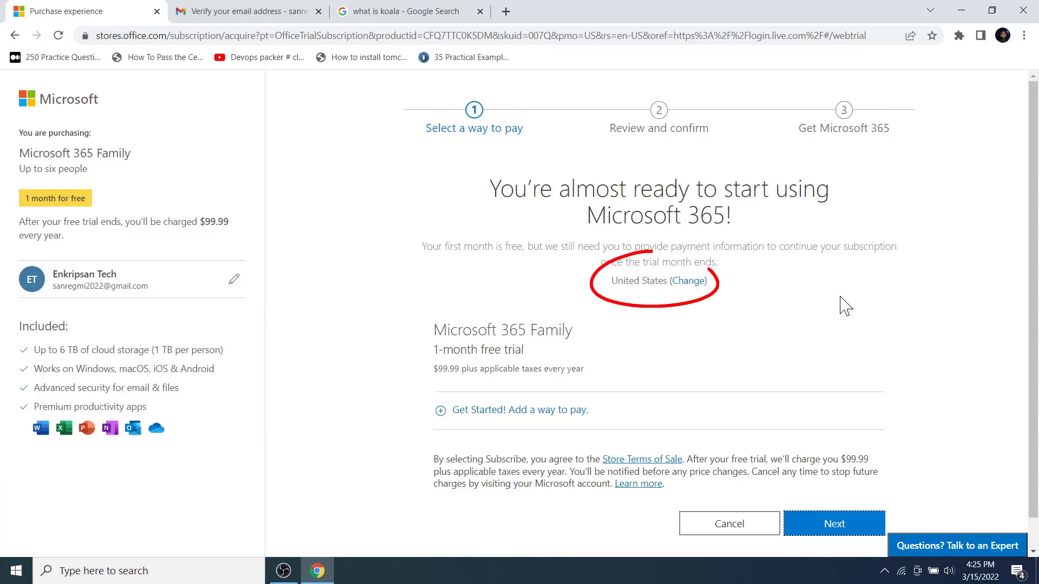
- Continue from the Microsoft 365 Family trial summary to the payment method list
click(873, 533)
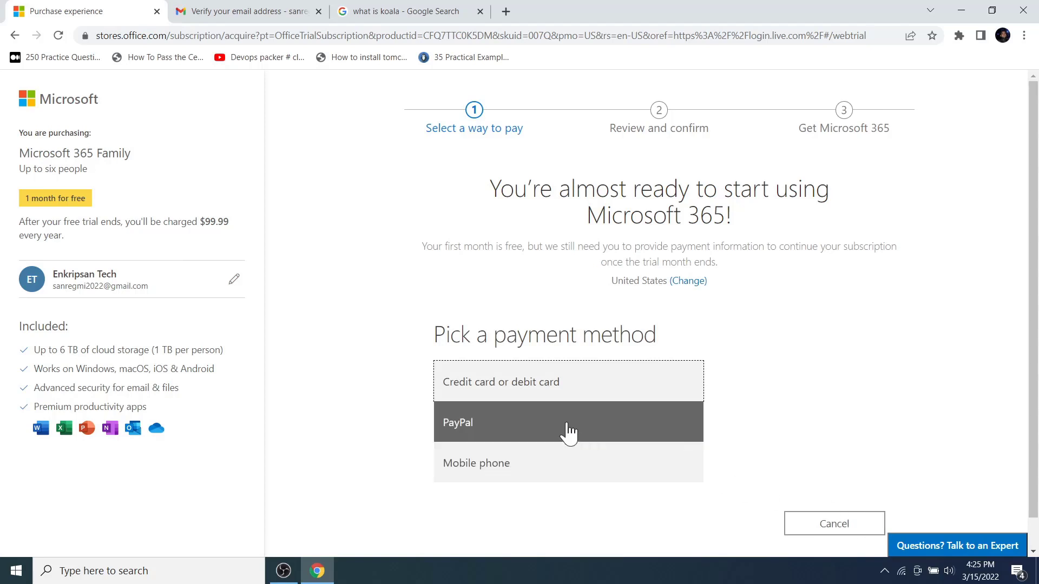
- Choose PayPal as the payment method, sign in, and agree to link it to the subscription
click(568, 427)
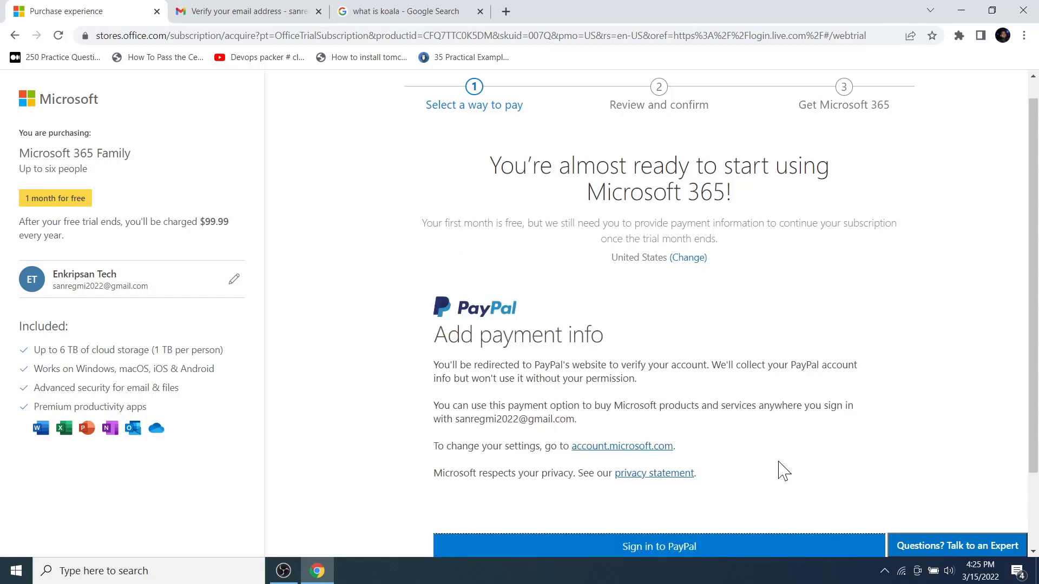
scroll(796, 470, down, 1)
click(760, 461)
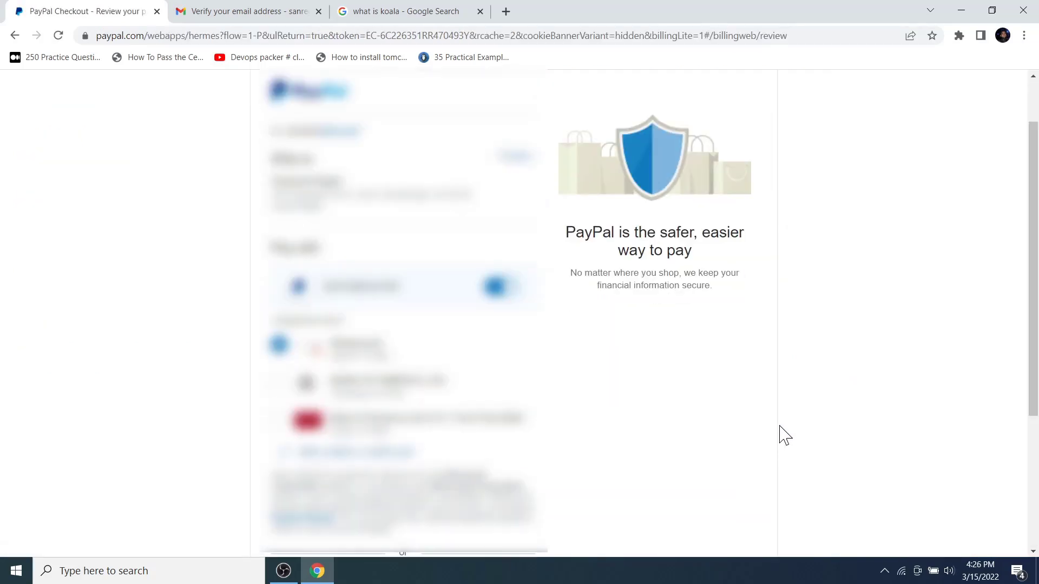
scroll(785, 435, down, 4)
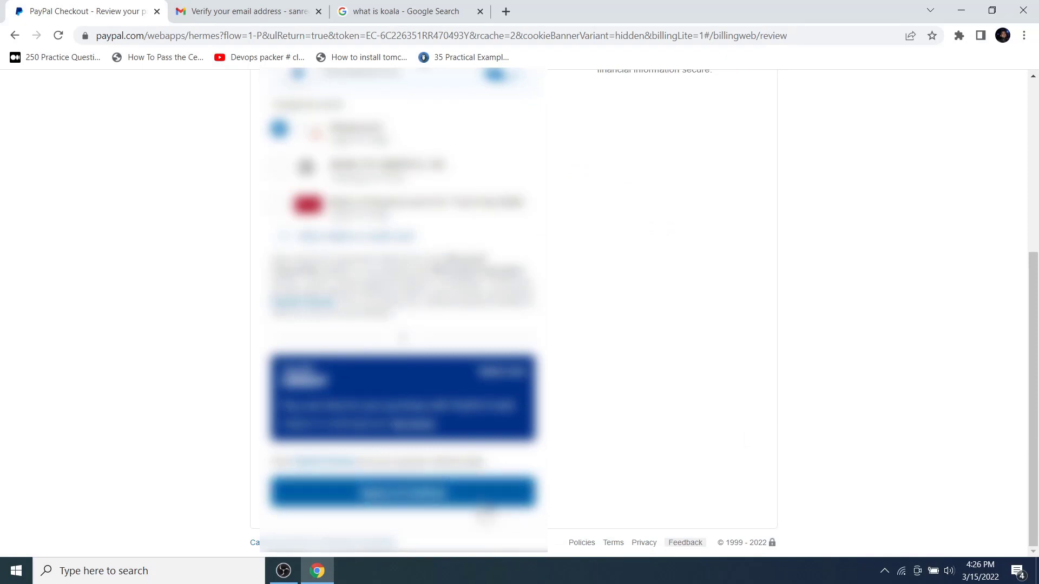
click(506, 494)
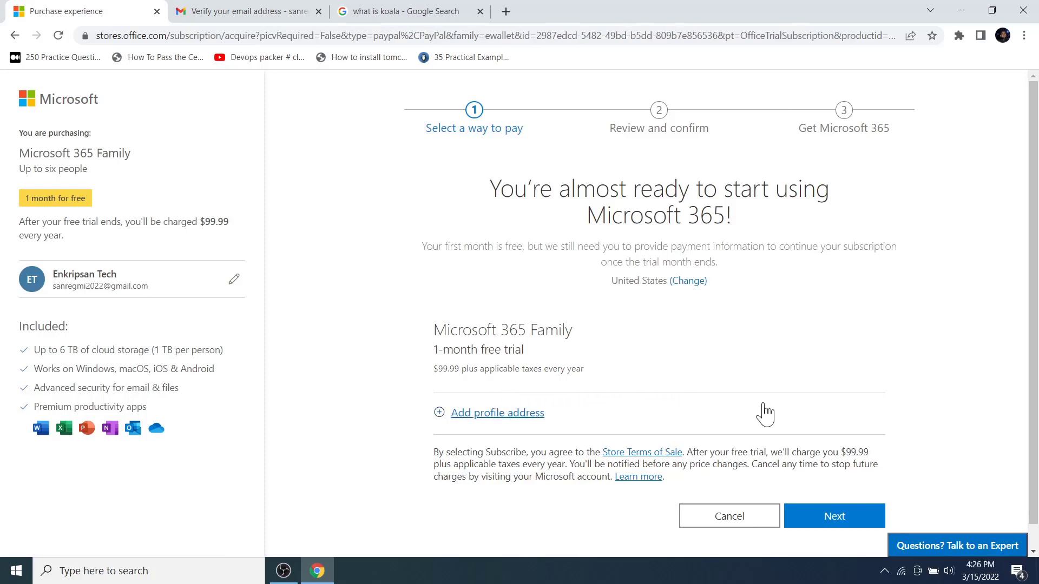
- Proceed to the profile address section and accept the suggested billing address
click(816, 523)
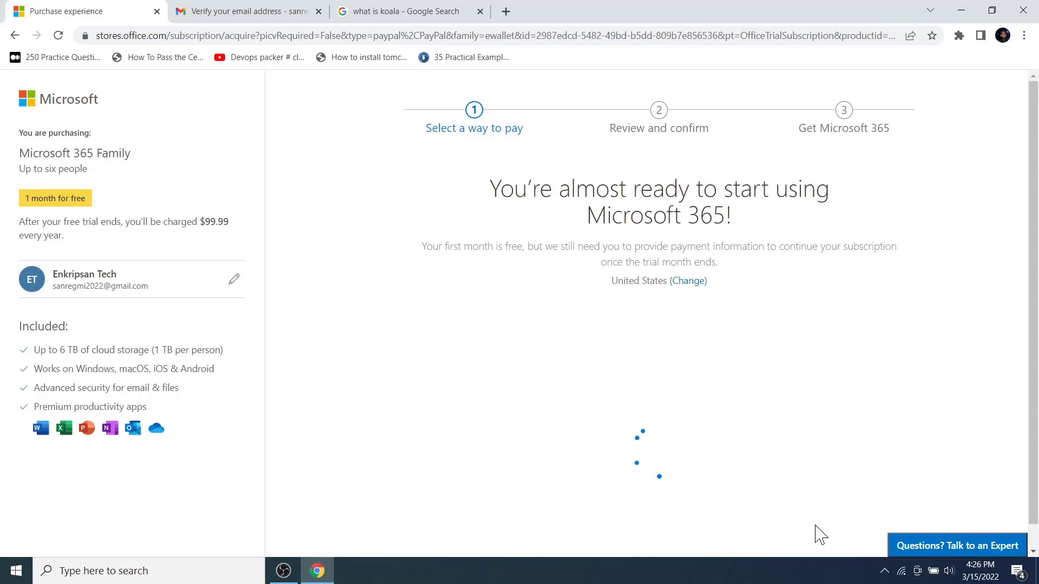
scroll(806, 469, down, 1)
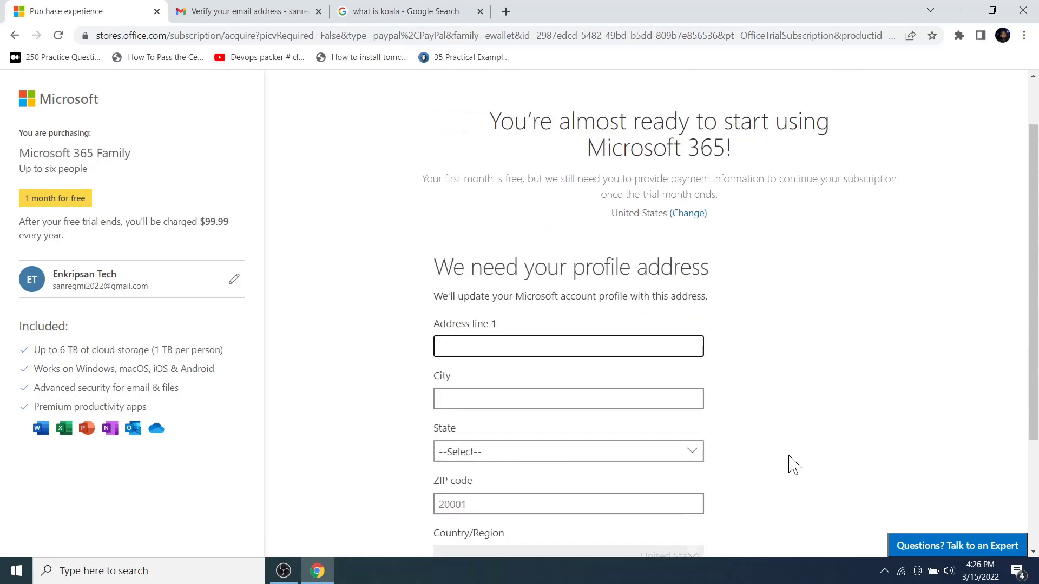
scroll(782, 427, down, 1)
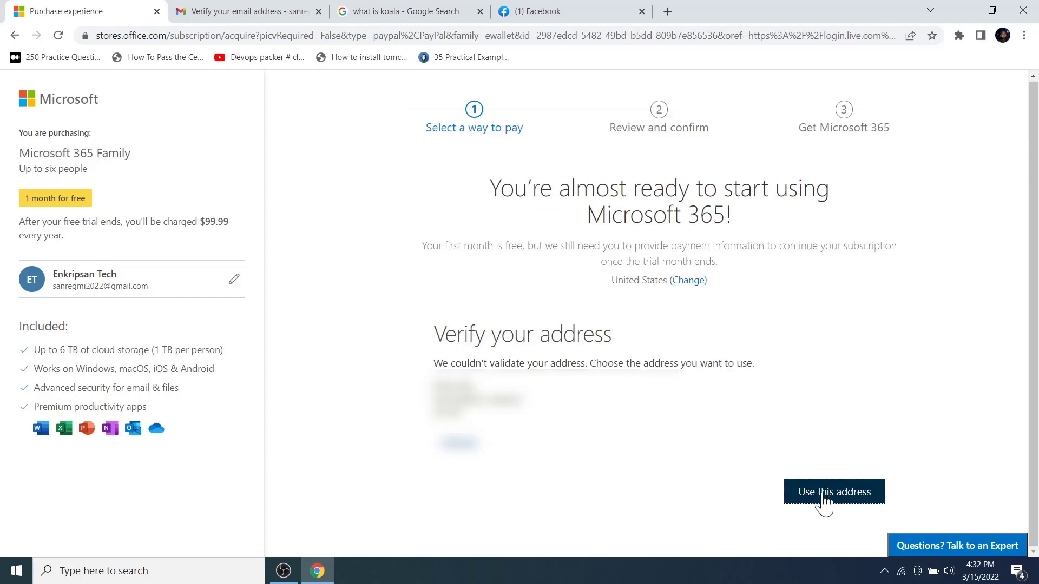
click(824, 496)
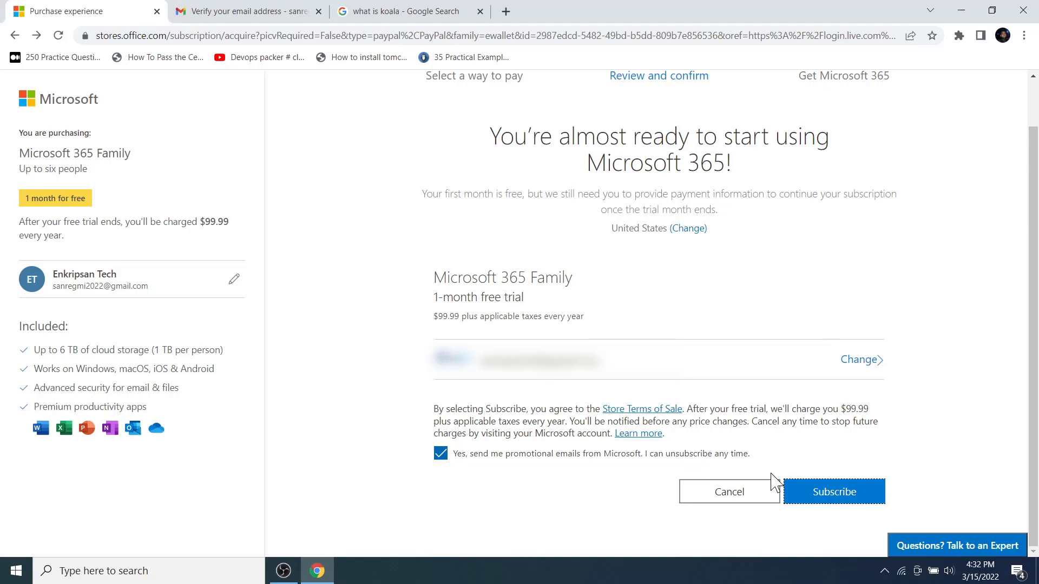
- Subscribe to the Microsoft 365 Family trial and continue past the thank-you page
click(808, 495)
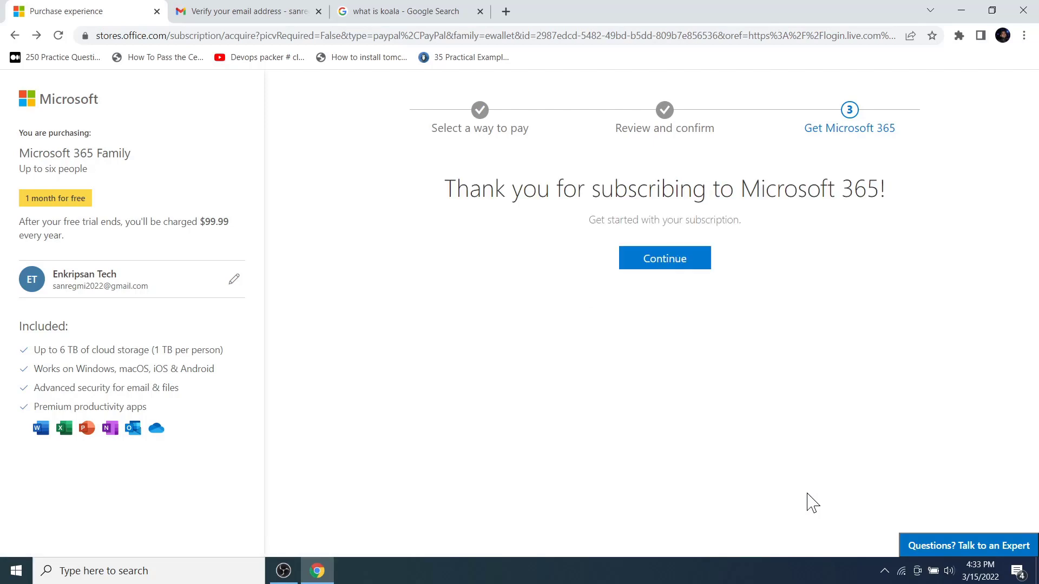
drag(445, 183, 909, 202)
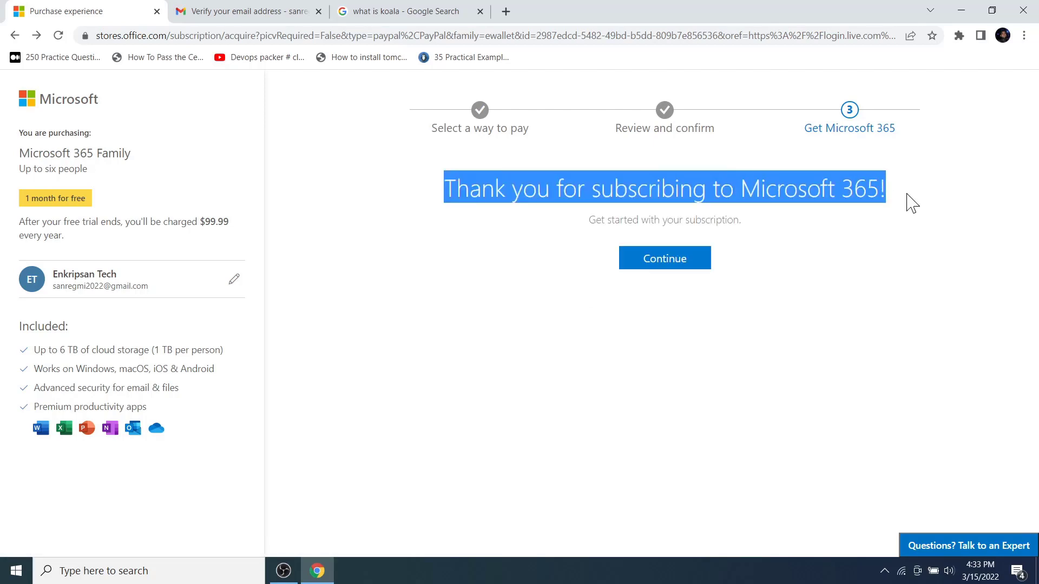
click(889, 277)
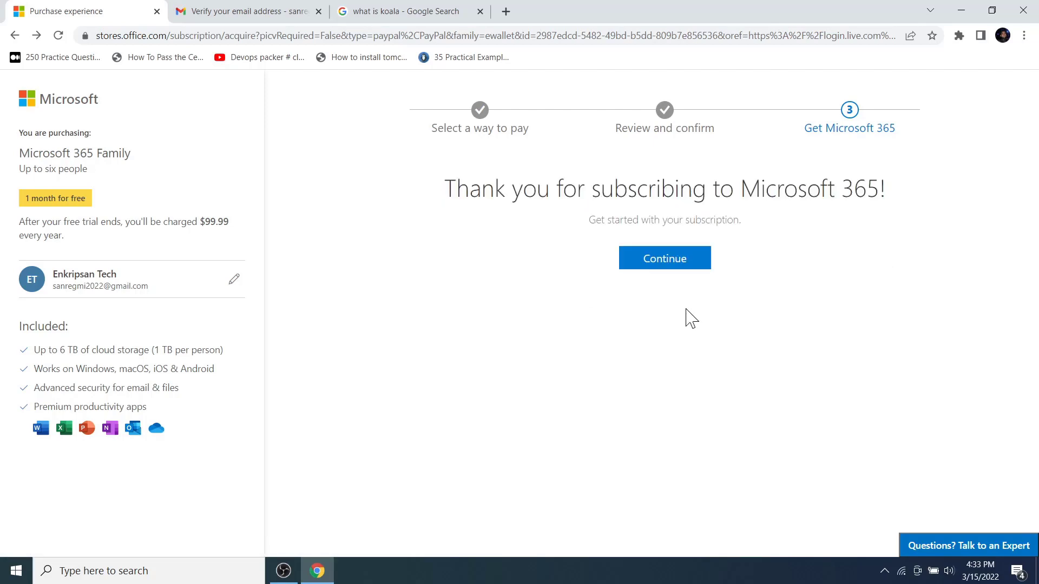
click(693, 273)
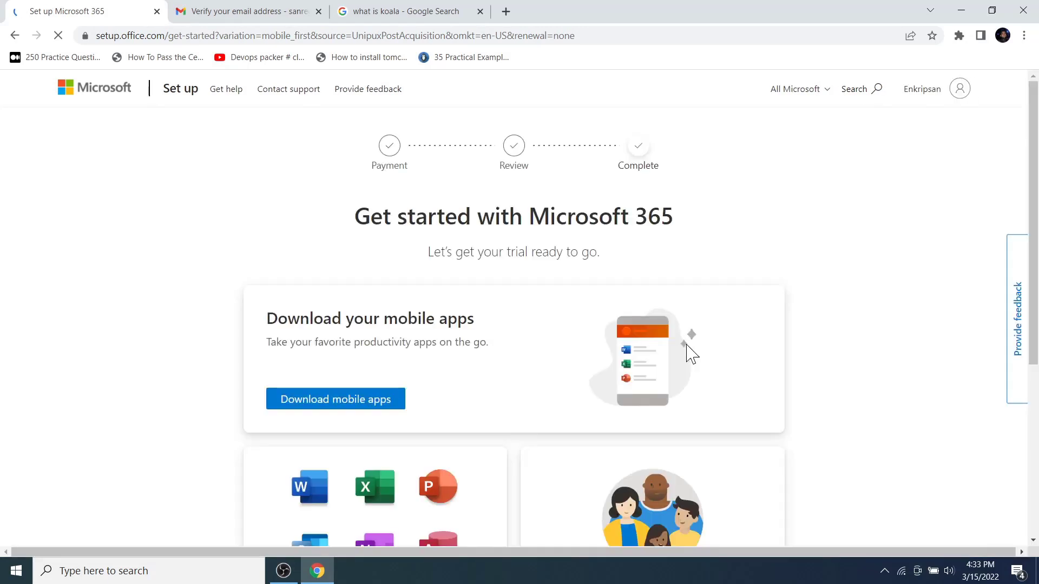
- Open the Microsoft account dashboard and review the Family subscription's $99.99 charge due 4/15/2022
scroll(758, 382, down, 5)
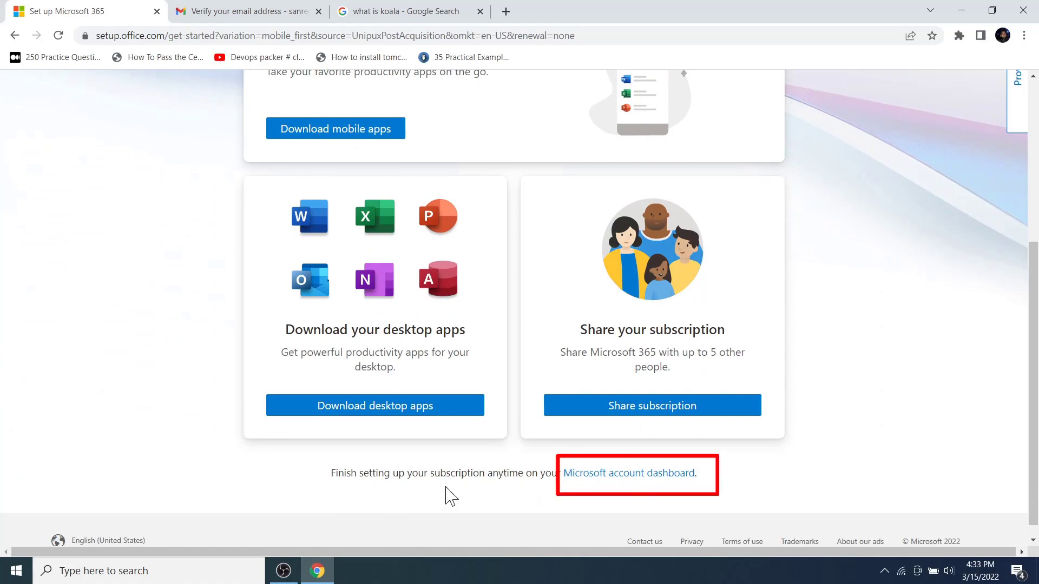
click(610, 475)
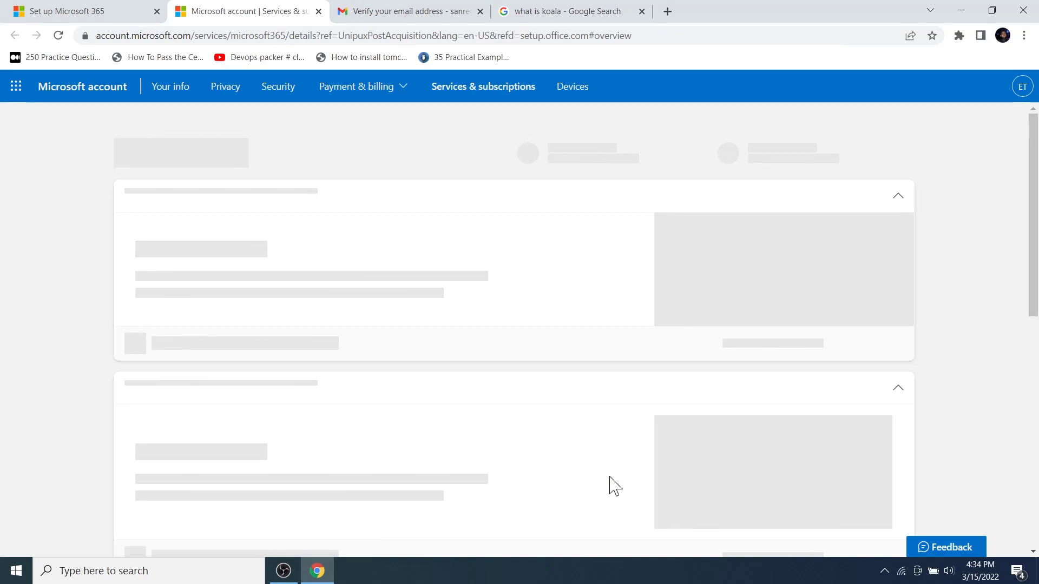
scroll(494, 392, up, 9)
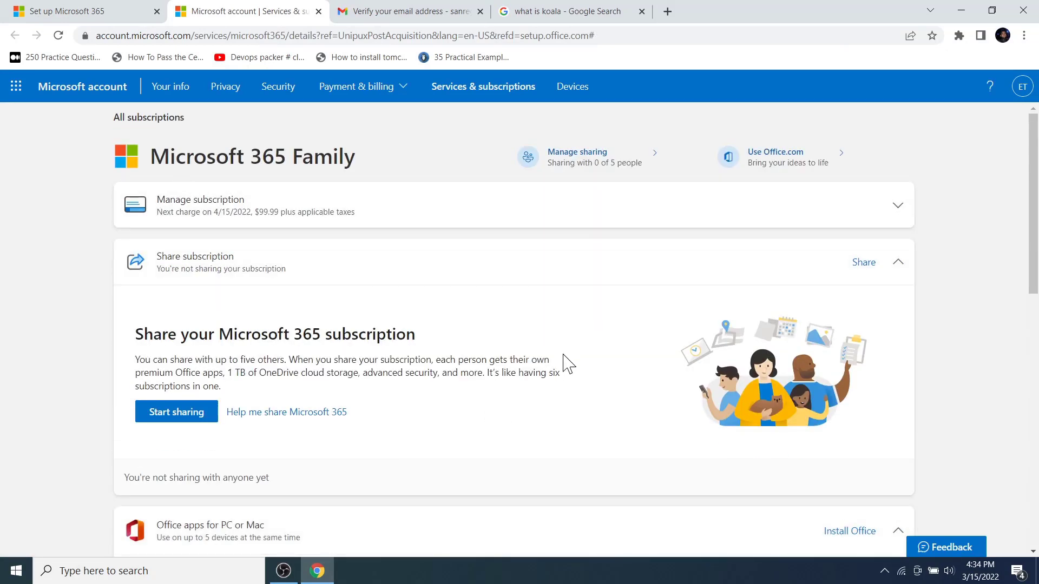
scroll(566, 364, down, 5)
scroll(620, 399, down, 4)
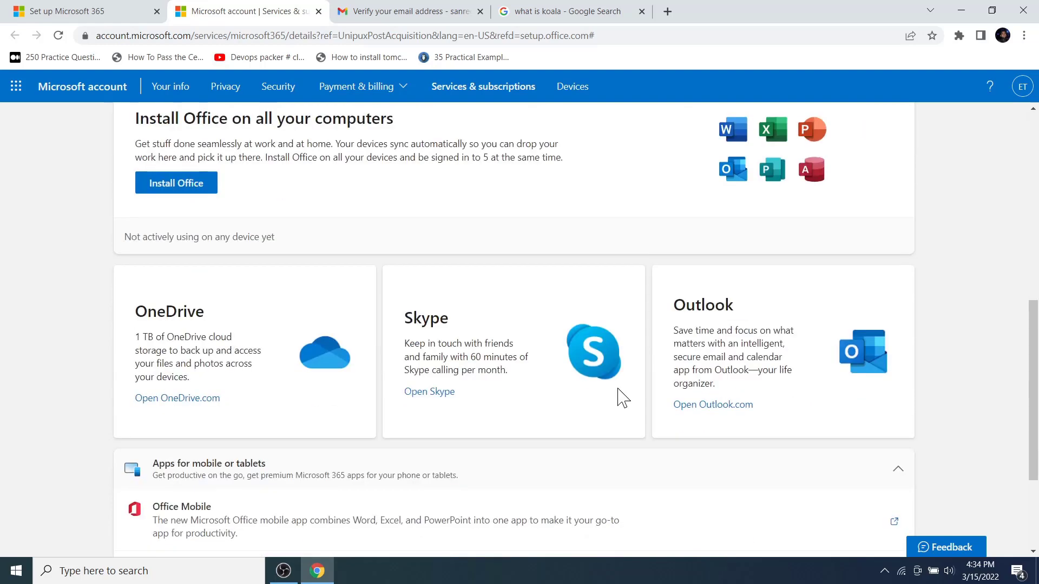
scroll(623, 398, down, 3)
scroll(623, 398, up, 9)
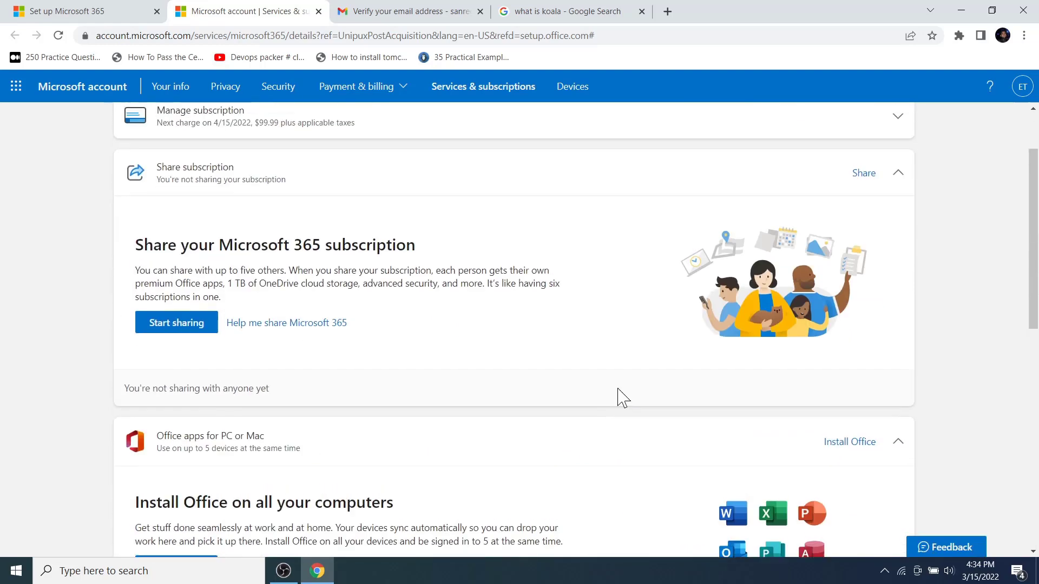
scroll(622, 398, up, 2)
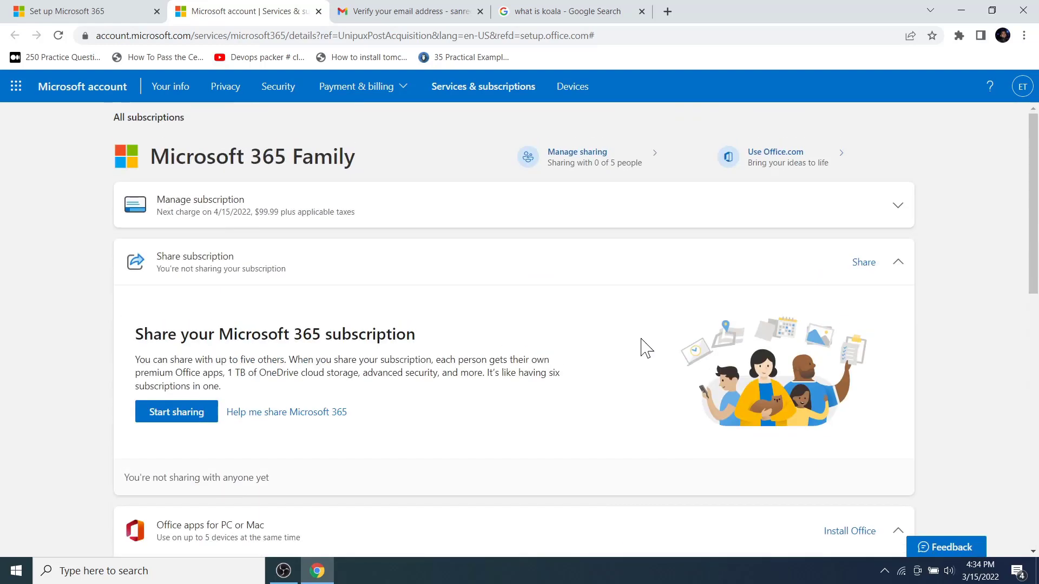
scroll(534, 317, down, 7)
click(15, 95)
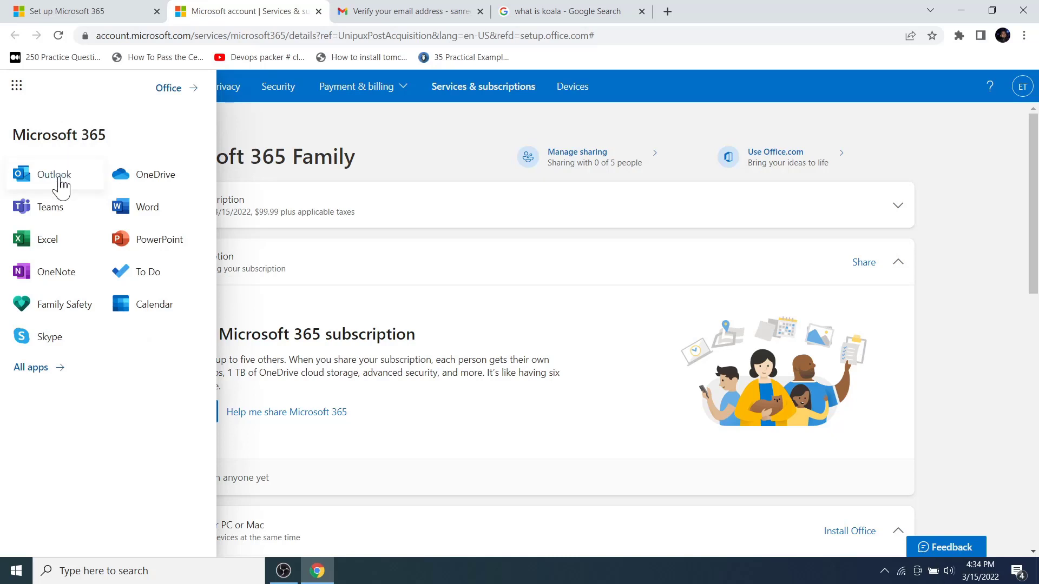
- Create a new blank Excel workbook, Book.xlsx, in OneDrive, then return to the account dashboard
click(84, 250)
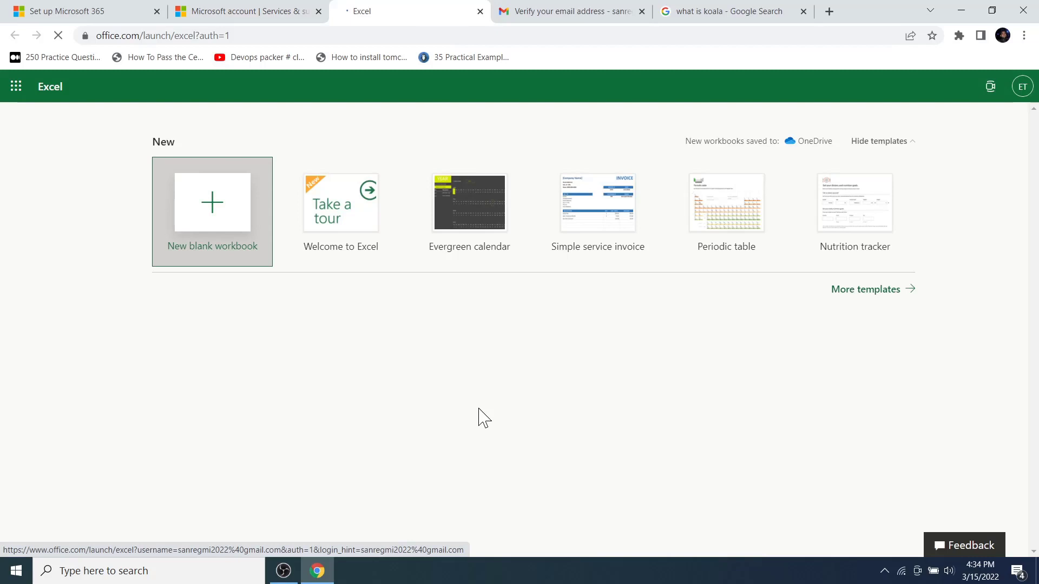
click(242, 225)
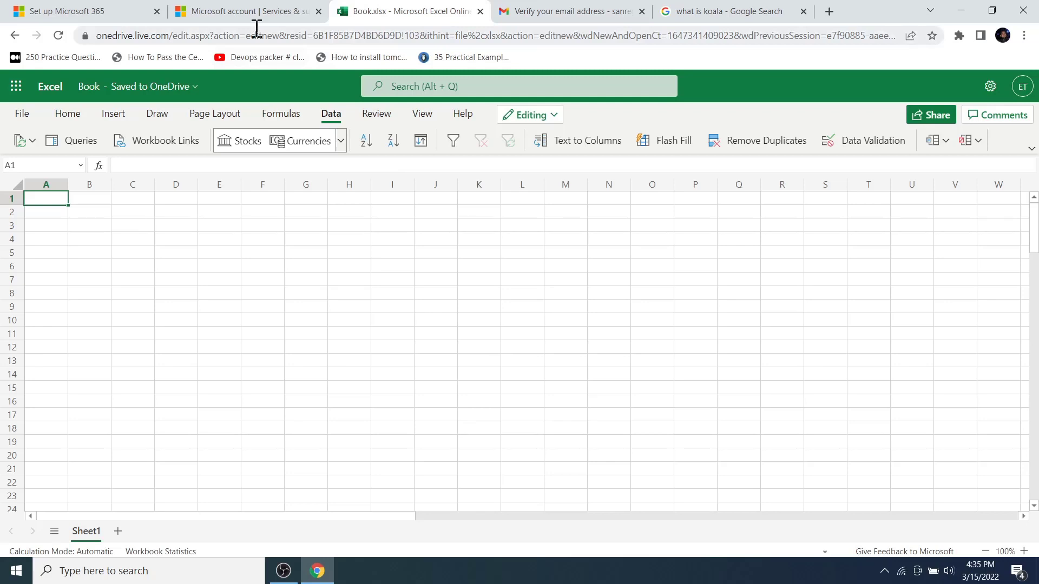
click(256, 13)
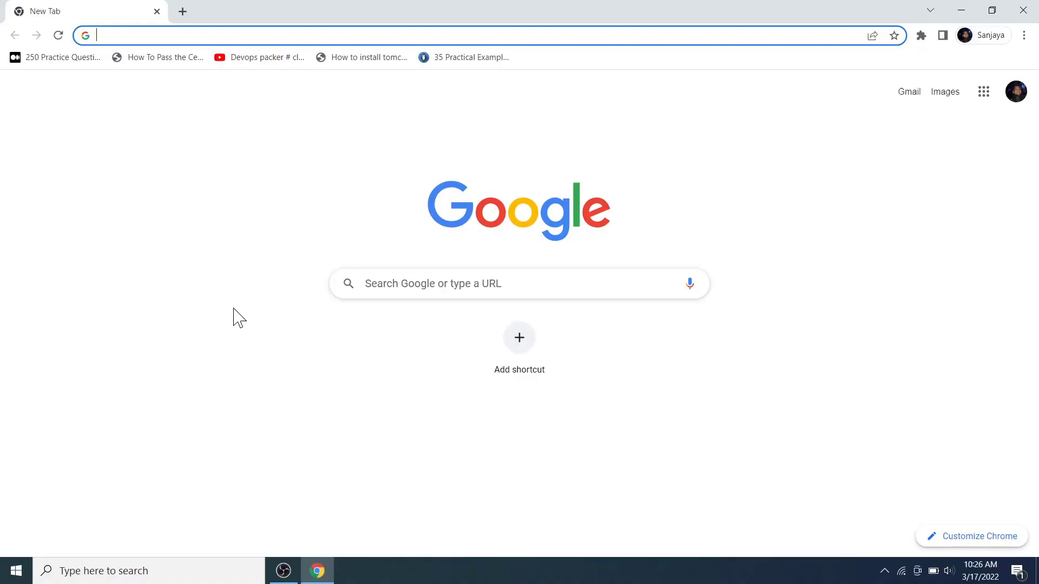
- Search Google for 'office 365' and open the 'Office 365 Login | Microsoft Office' result
text(office)
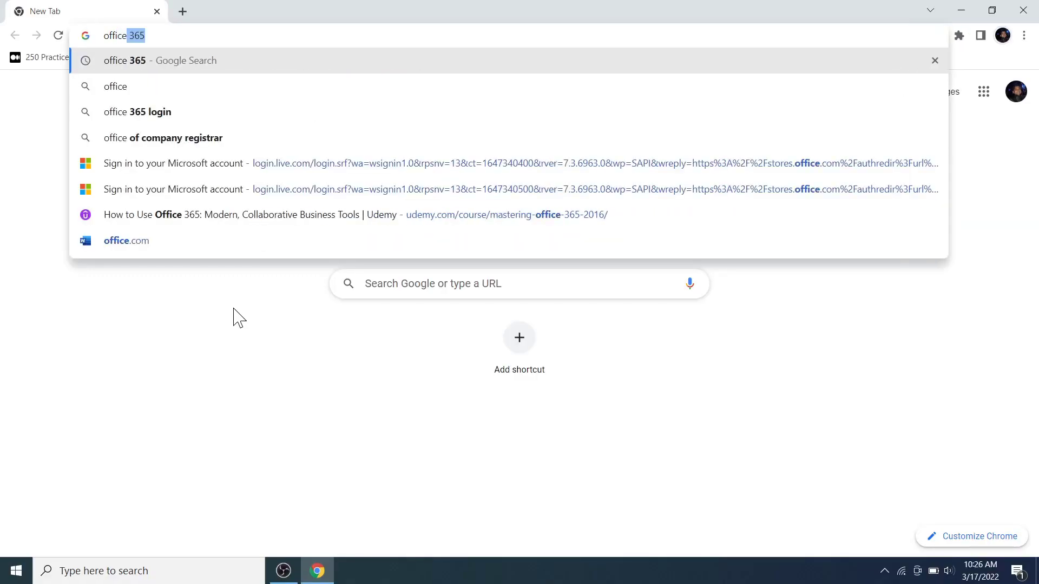
text( 365)
key(Return)
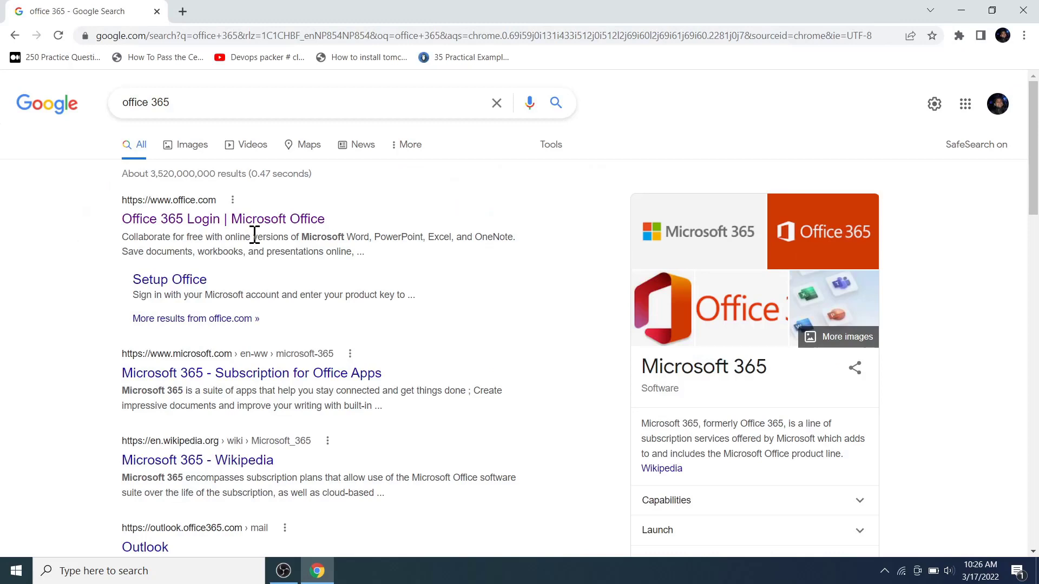
click(251, 223)
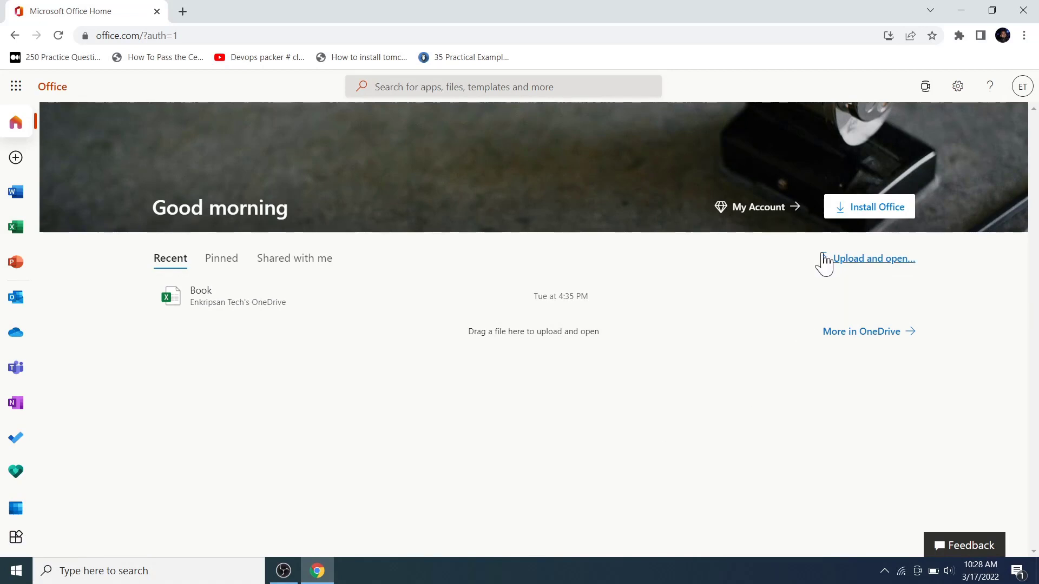
- Start the Office desktop install, choosing the Office – 64-bit version
click(858, 219)
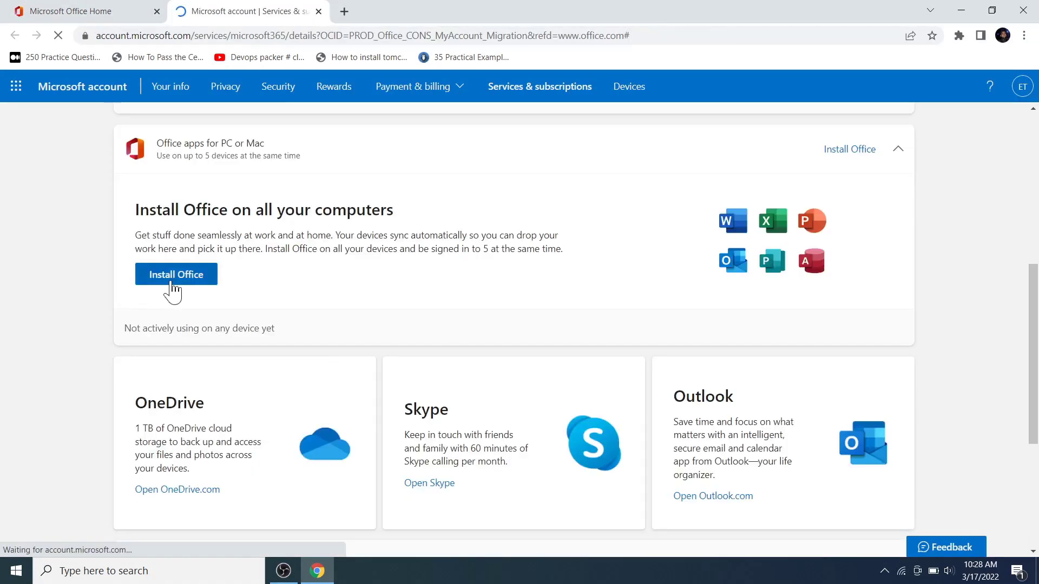
click(170, 279)
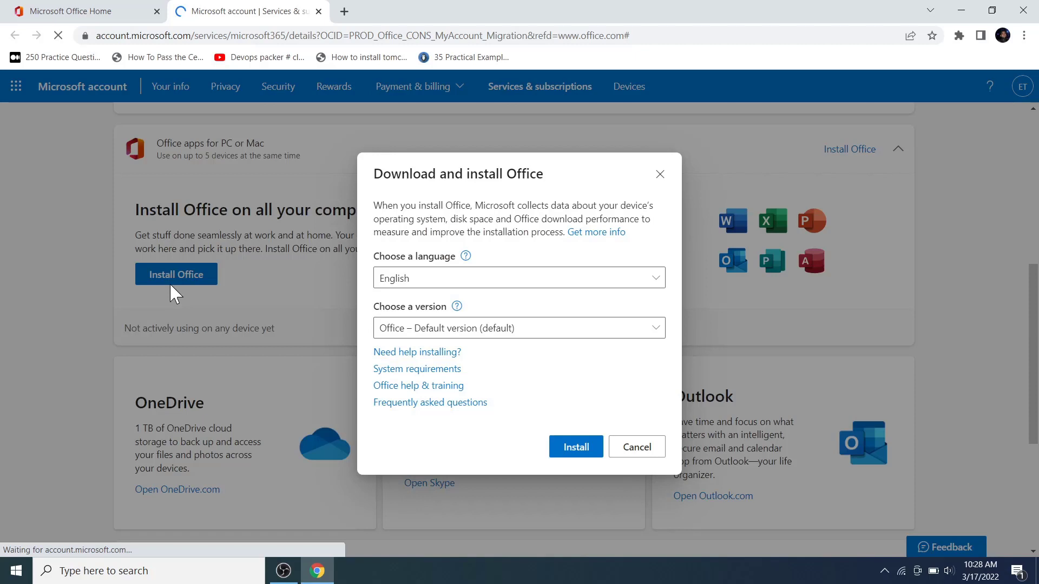
click(535, 343)
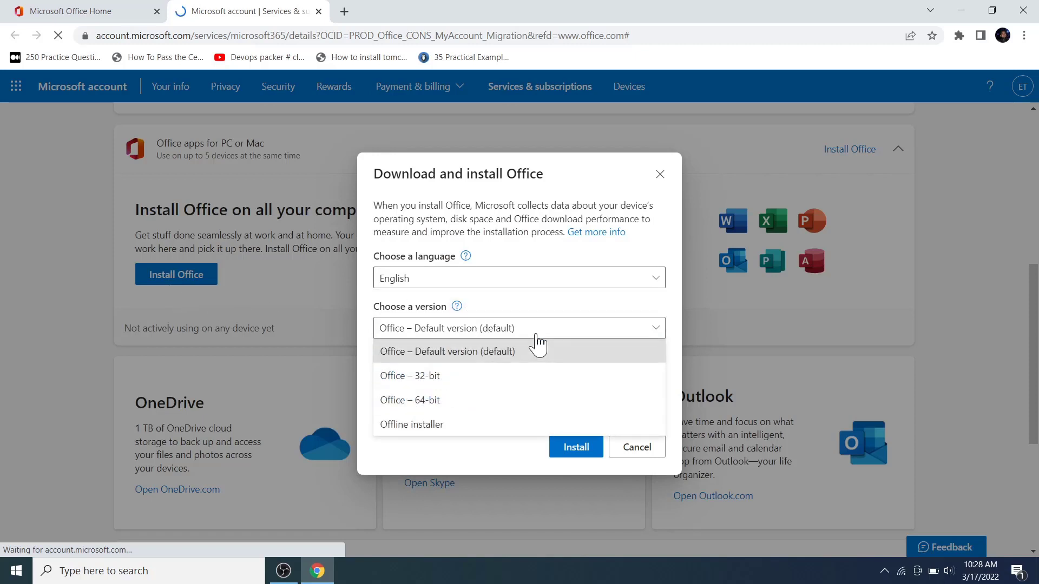
click(472, 401)
click(561, 452)
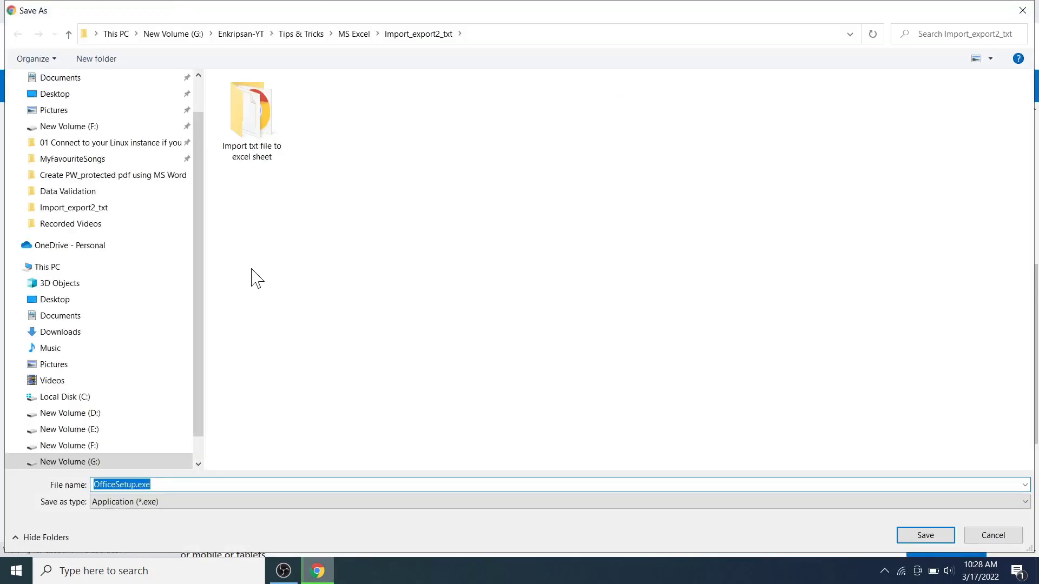
- Save OfficeSetup.exe to the Downloads folder
click(80, 318)
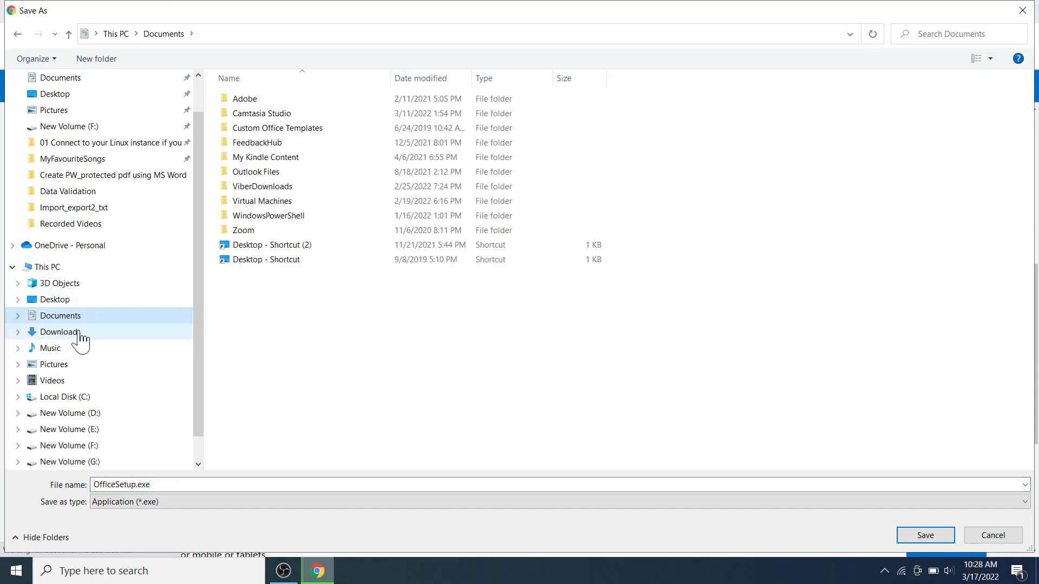
click(76, 334)
click(925, 536)
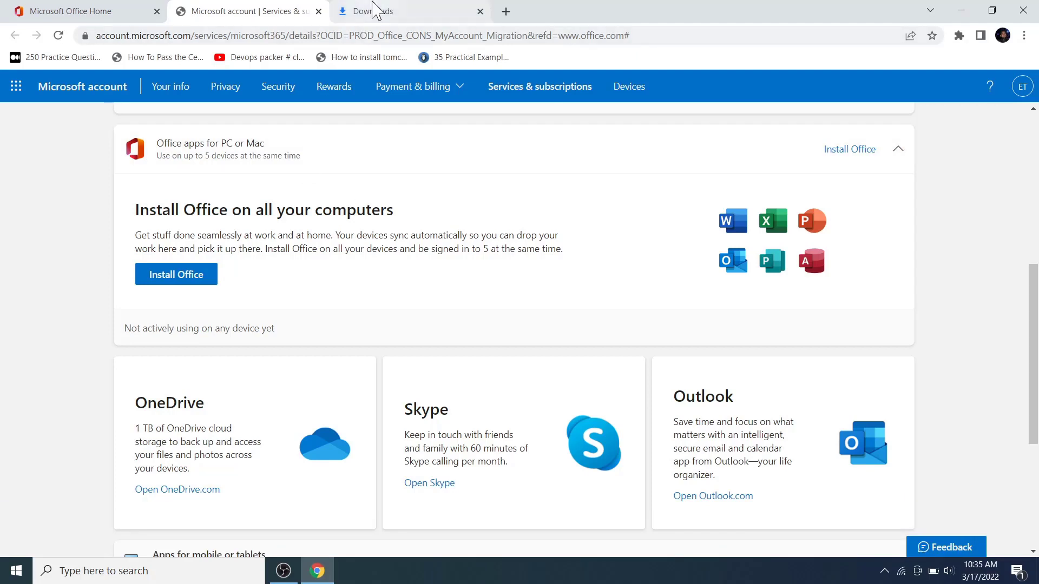
- Run the downloaded OfficeSetup.exe from Chrome's downloads page
click(363, 11)
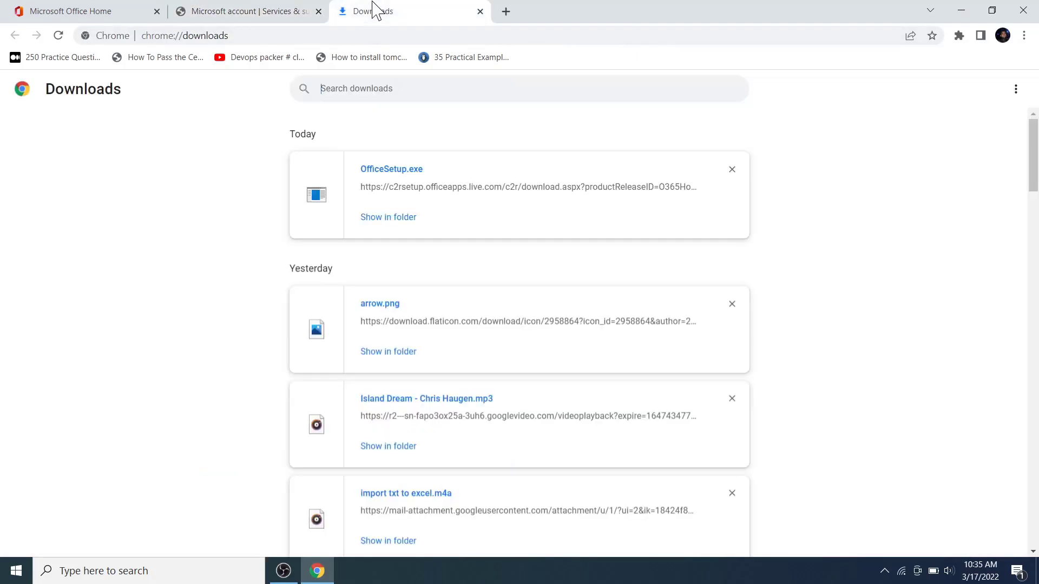
click(255, 39)
click(270, 41)
drag(270, 40, 125, 39)
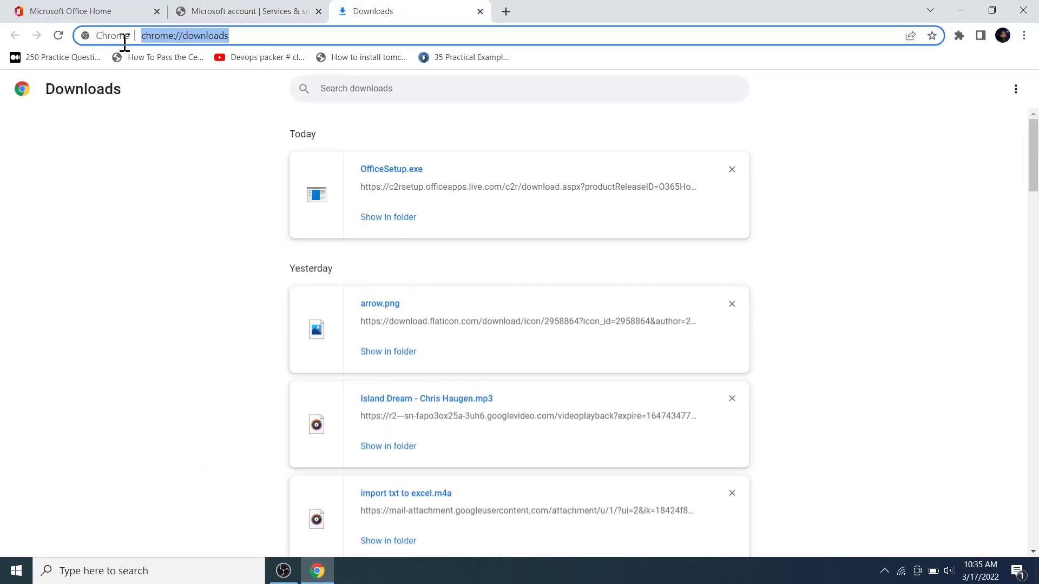
click(163, 155)
click(410, 172)
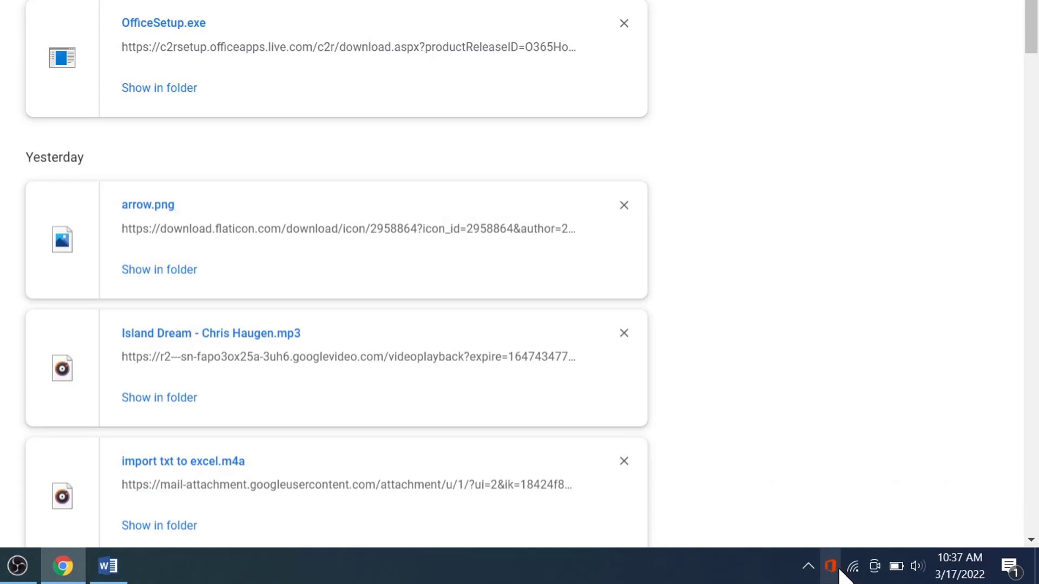
- Follow the Office installation to completion and show the Start menu's recently added apps
click(836, 571)
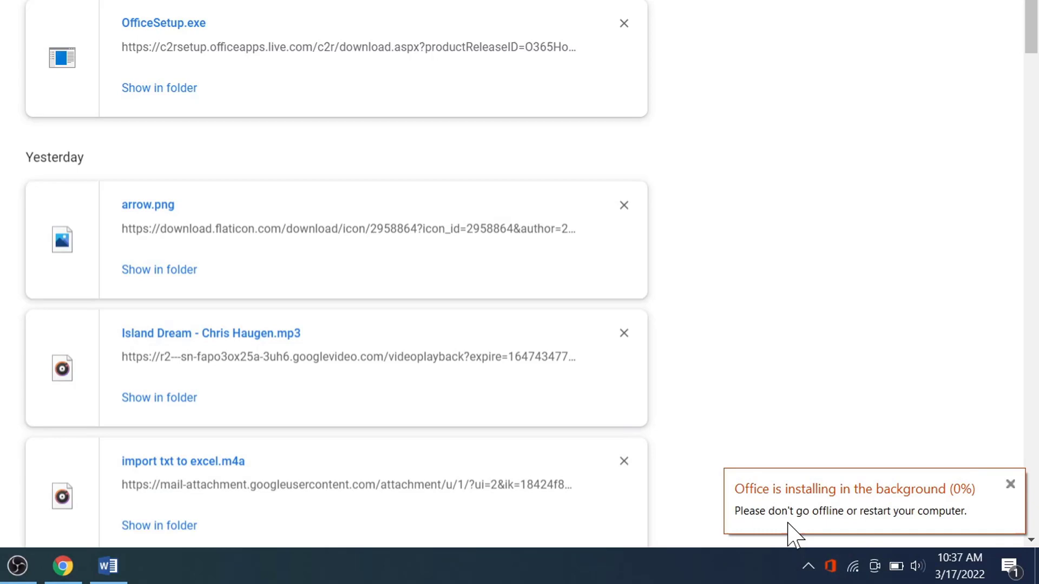
click(855, 530)
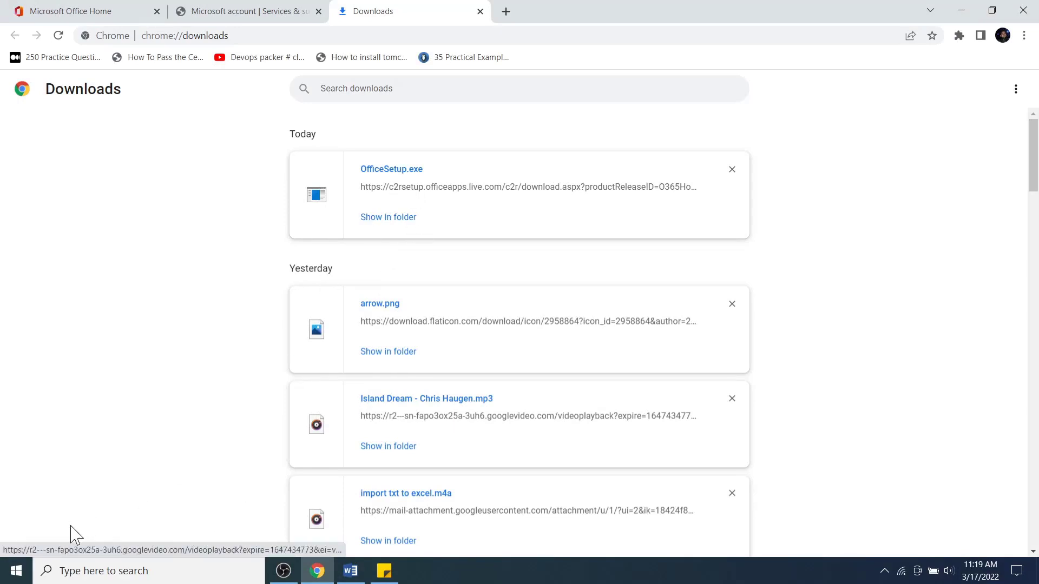
click(17, 572)
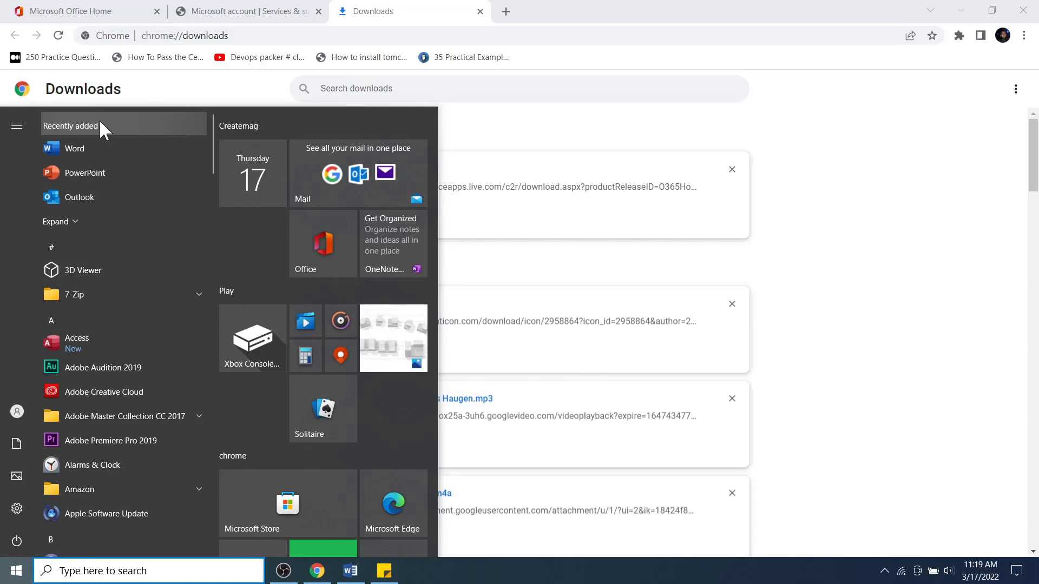
- Launch Word from Recently added and start a blank document
click(99, 158)
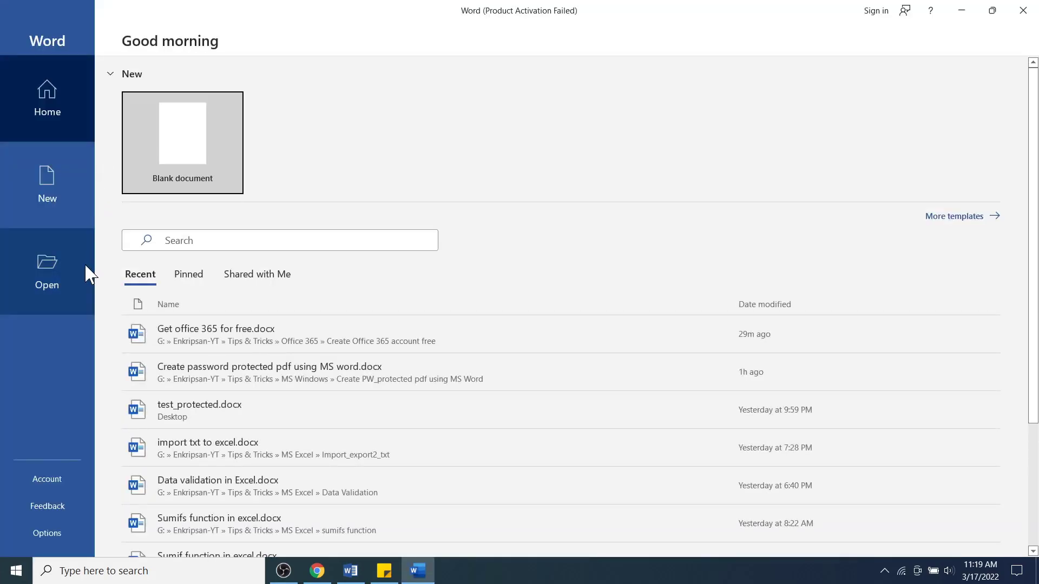
click(195, 128)
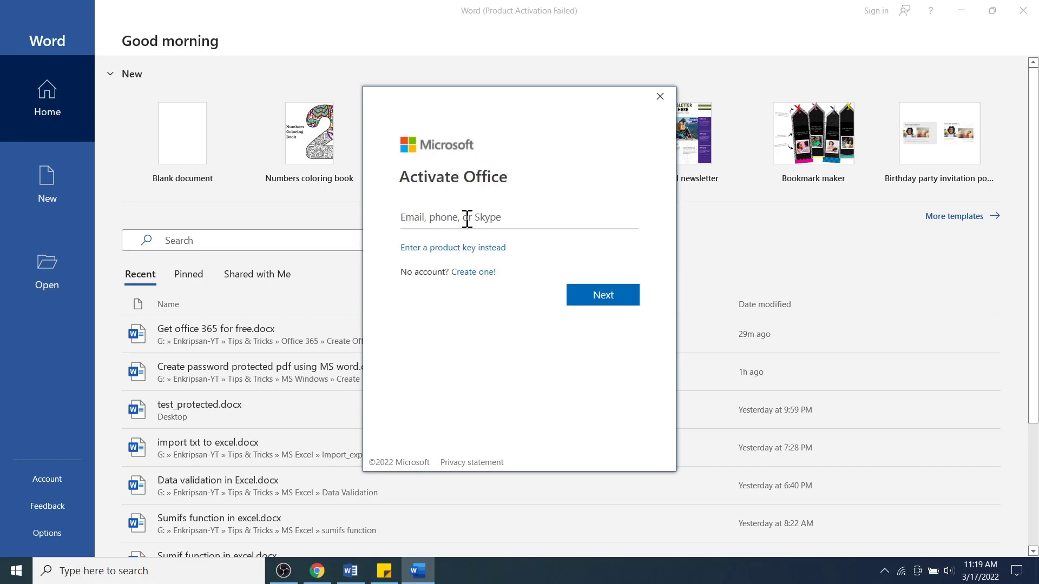
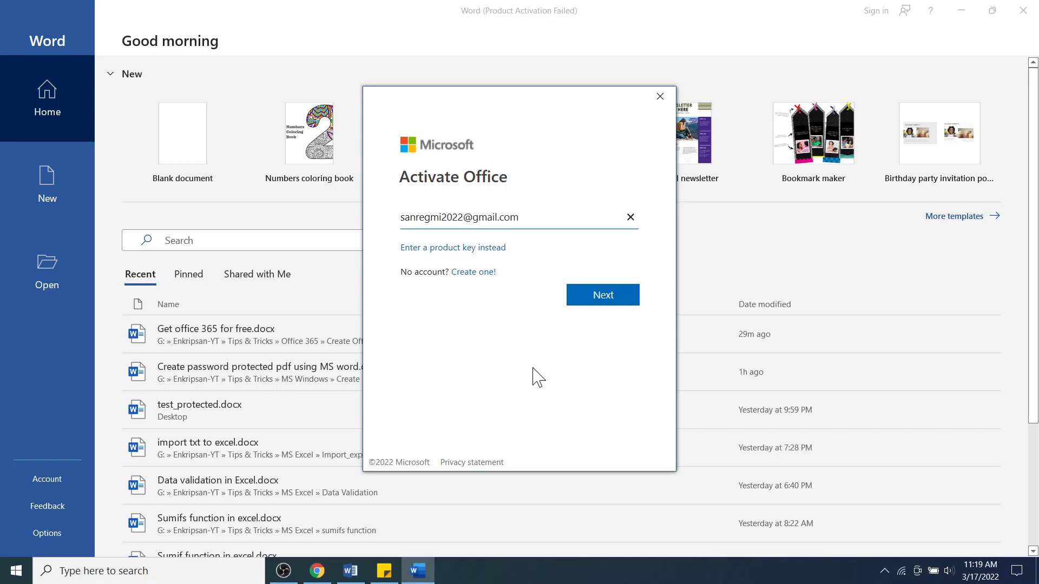
- Activate Office by signing in with the Microsoft account e-mail and password
click(574, 301)
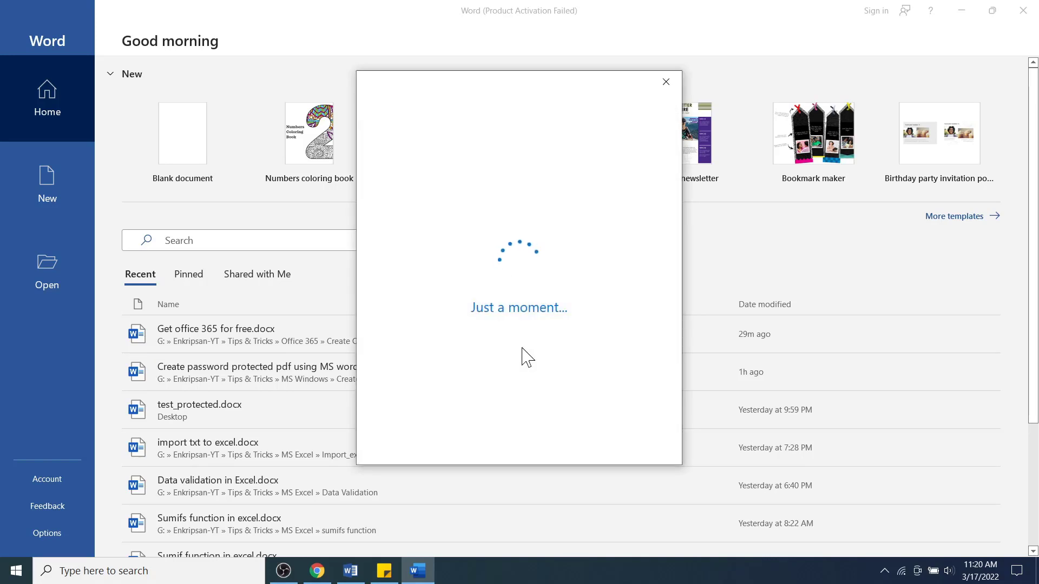
drag(529, 93, 296, 143)
text(•••)
key(Return)
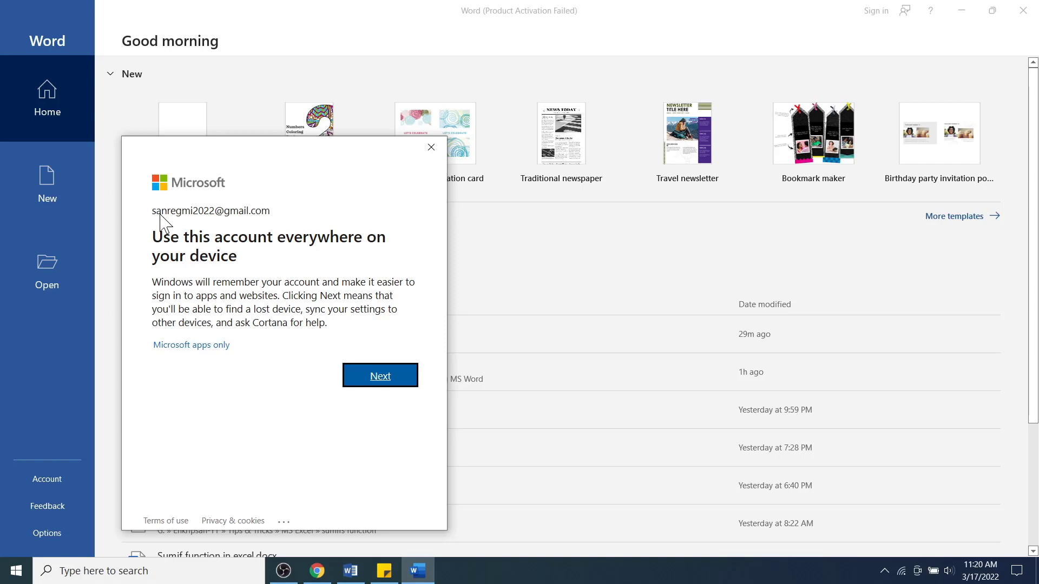
- Use the account for Microsoft apps only, accept the licence, and decline optional diagnostic data
click(221, 347)
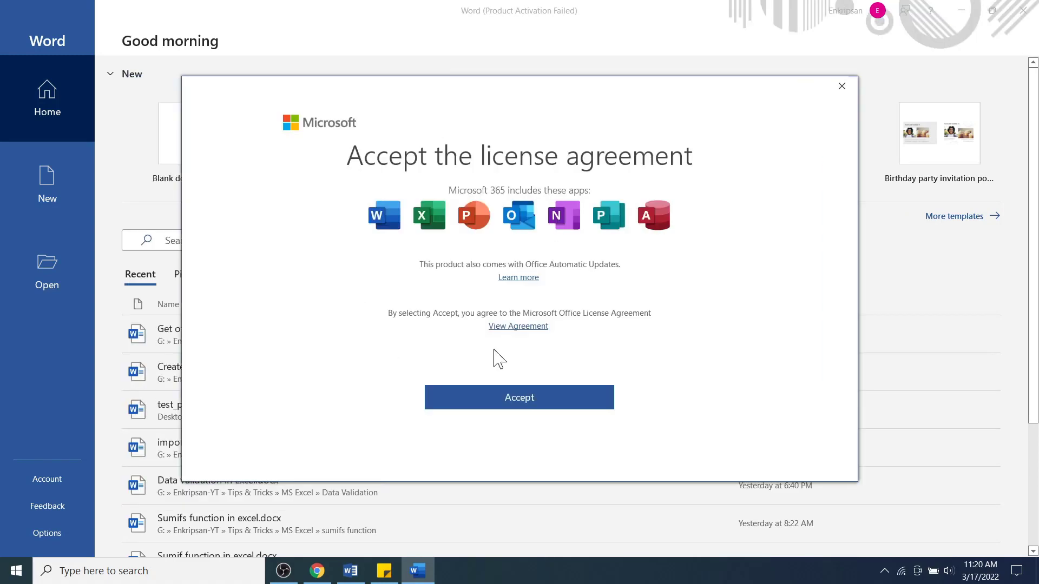
click(514, 405)
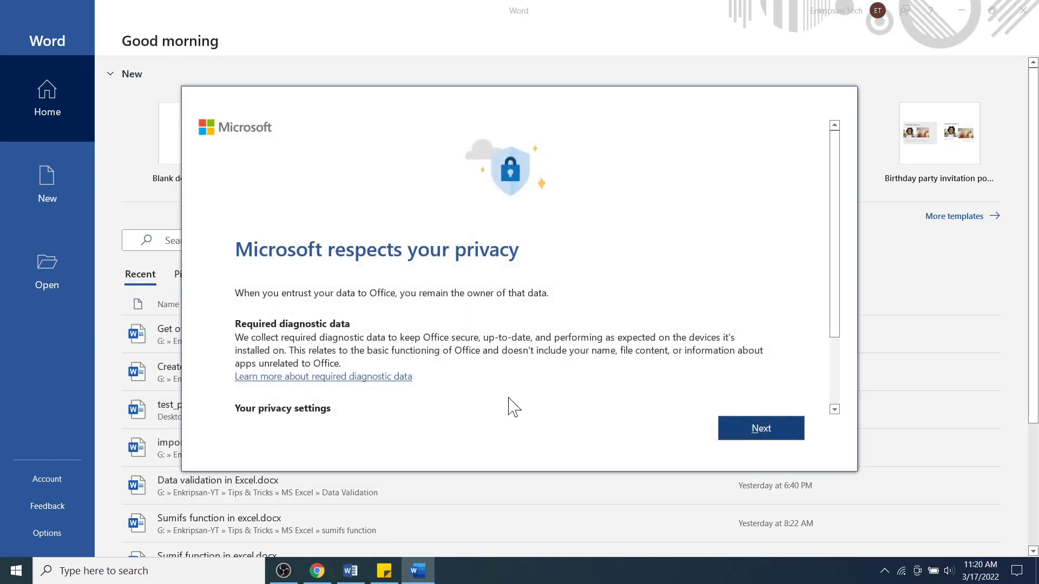
click(761, 428)
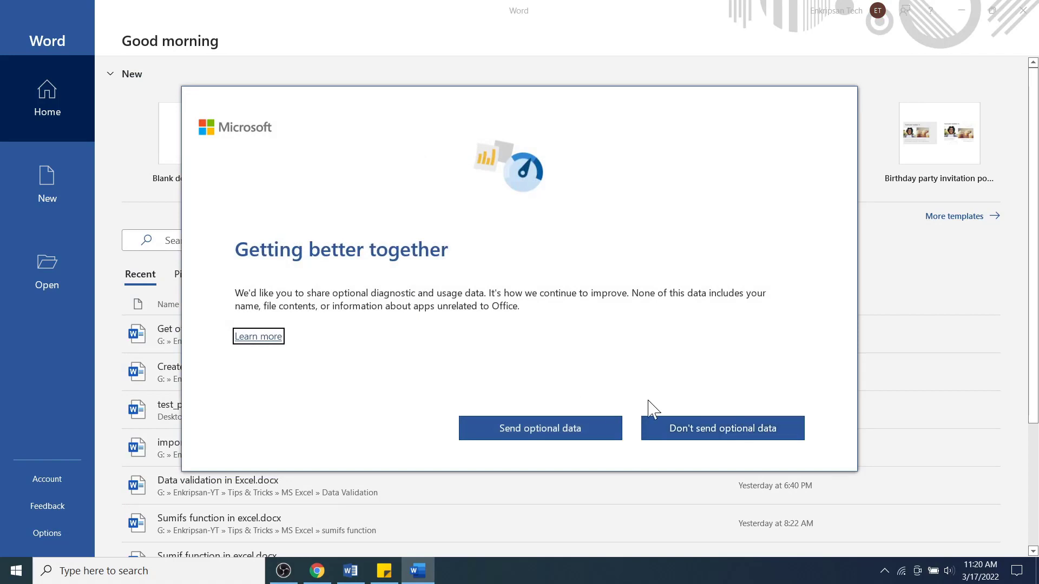
click(728, 428)
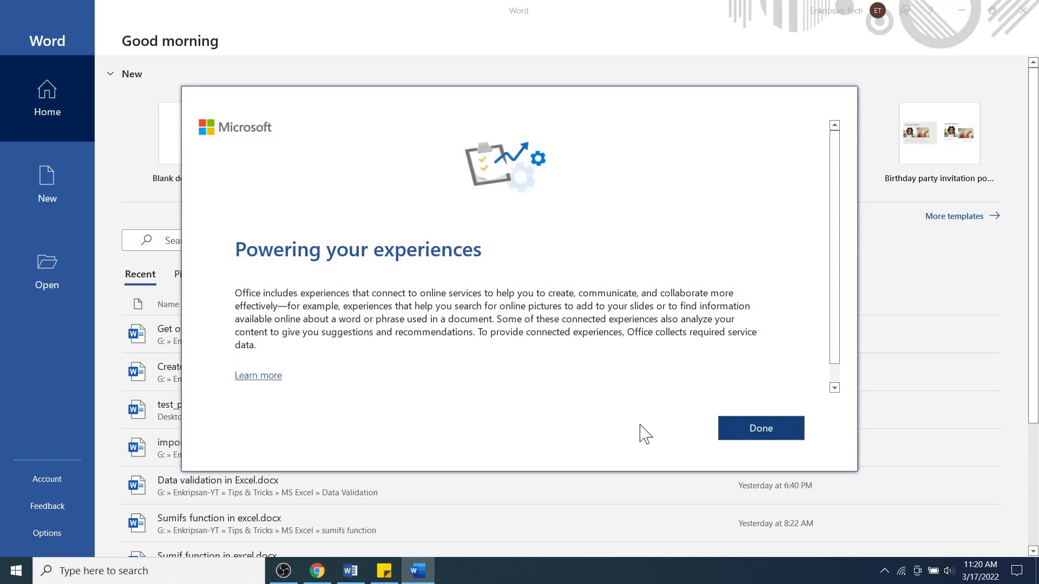
click(744, 431)
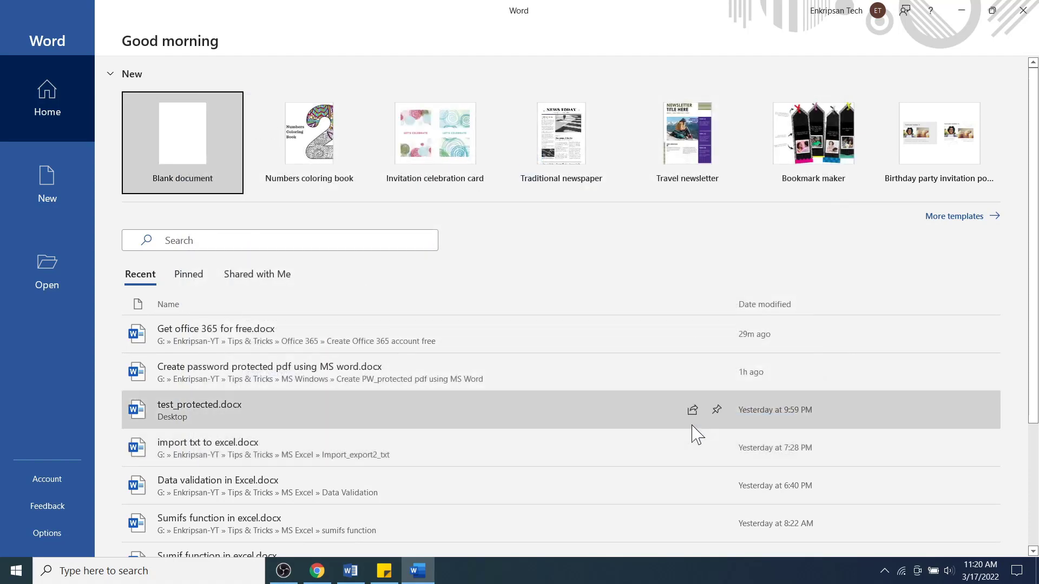
- Start a blank document, check the signed-in account, and type 'Test document'
click(184, 145)
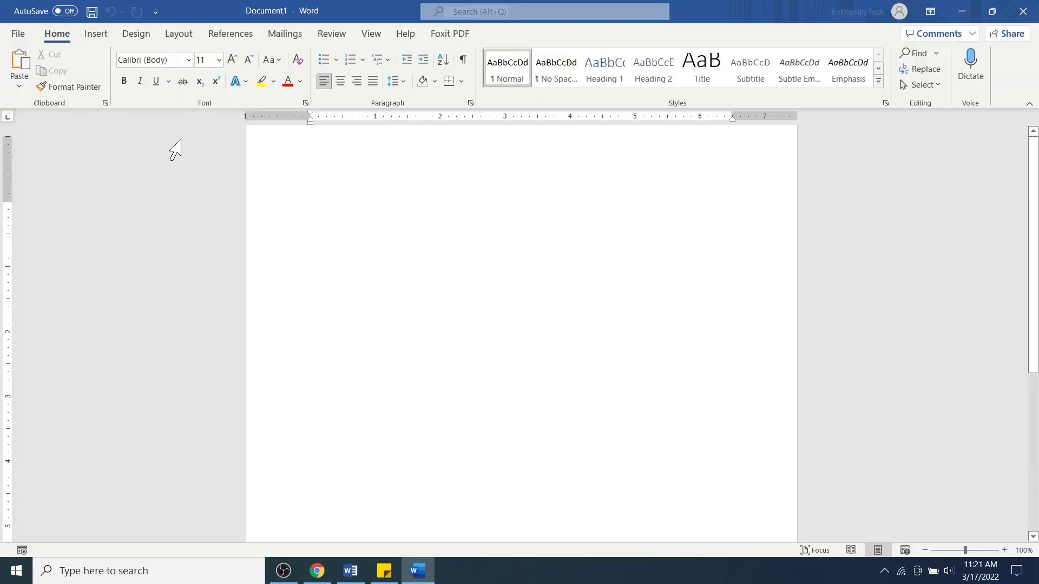
click(899, 12)
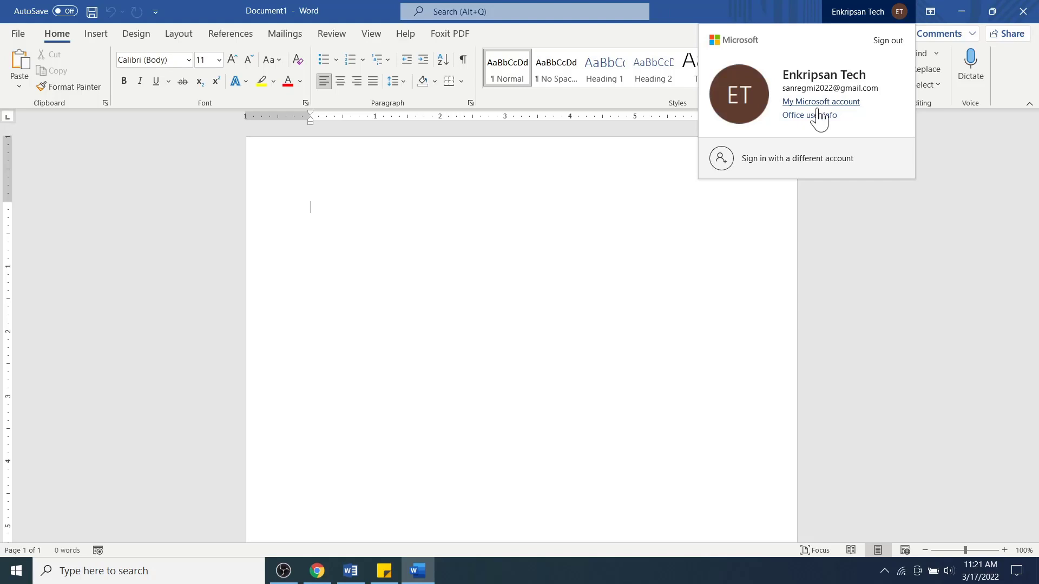
click(436, 216)
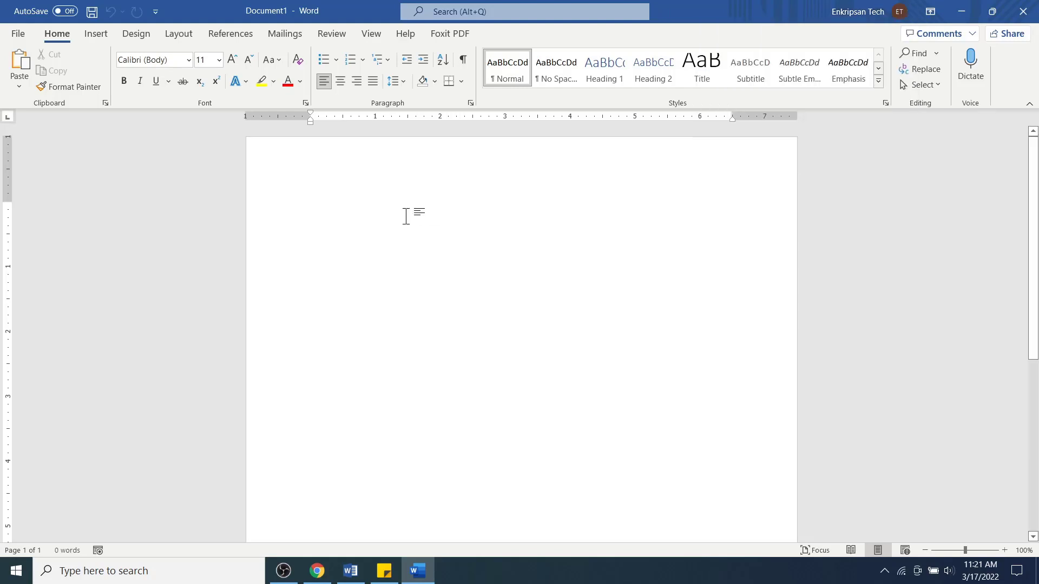
text(Test document)
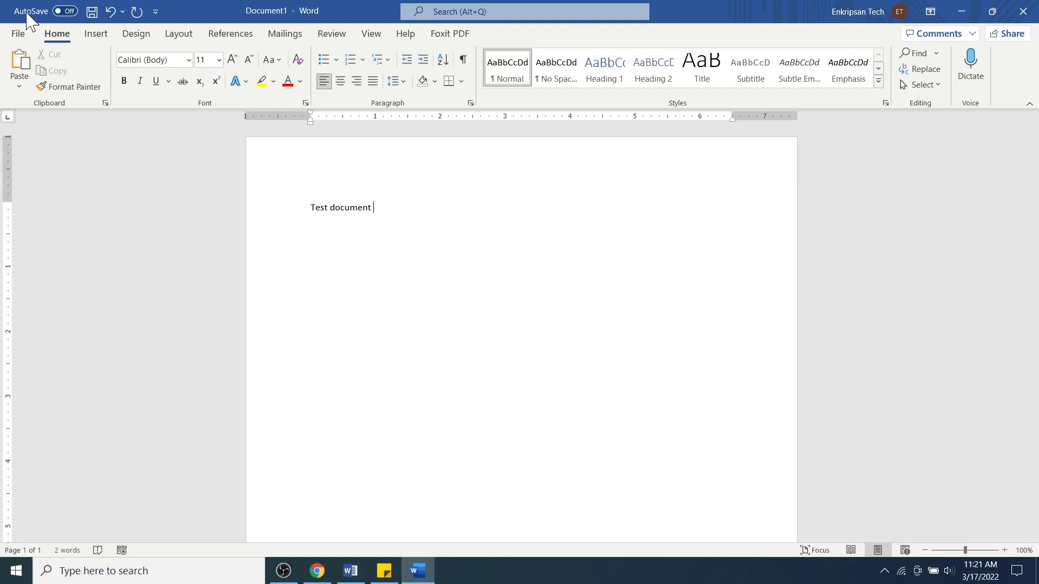
- Turn AutoSave on, saving to OneDrive - Personal as 'test document'
click(63, 12)
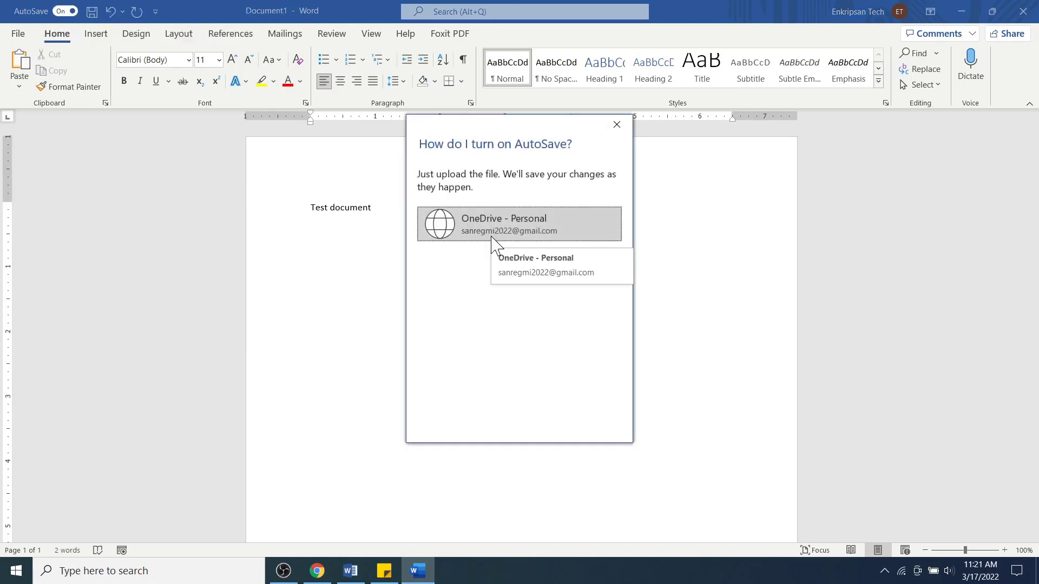
click(497, 233)
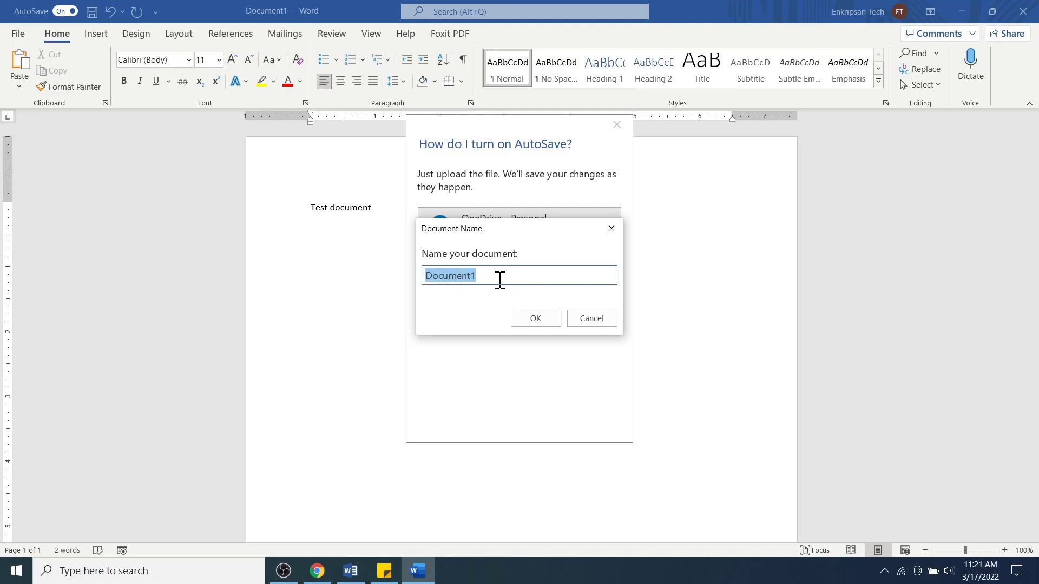
text(test d)
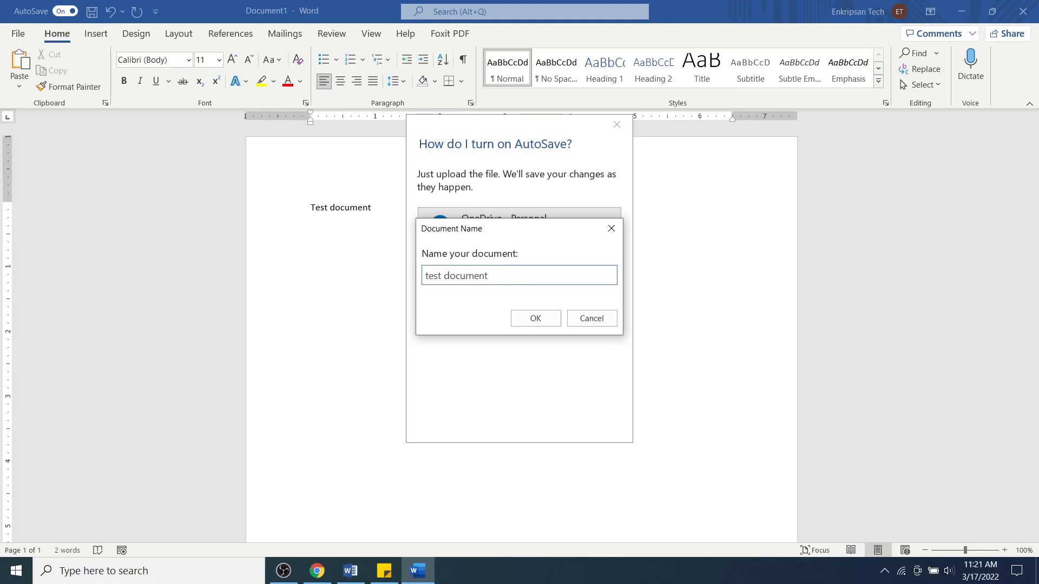
click(526, 320)
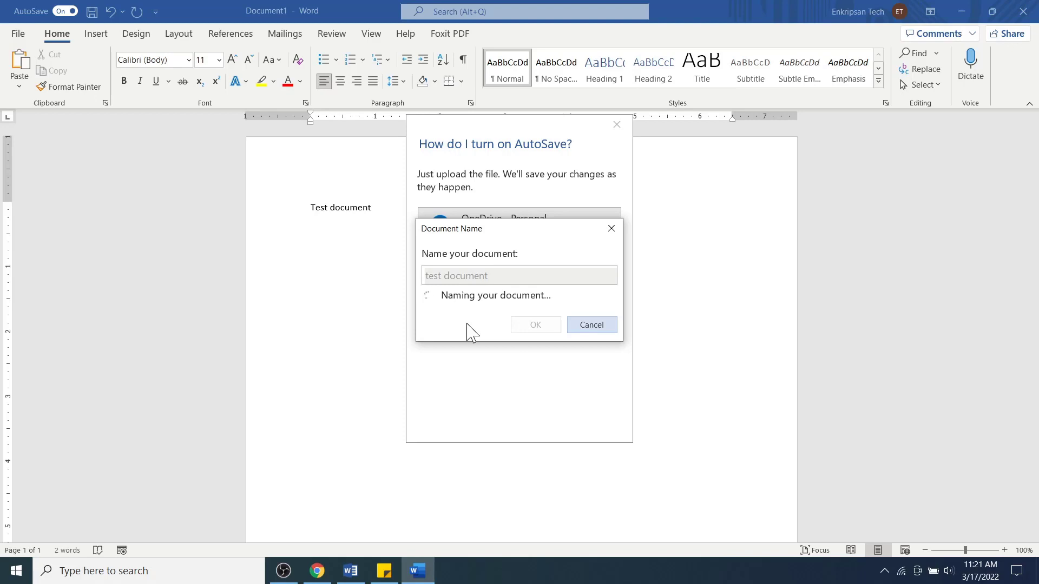
click(169, 100)
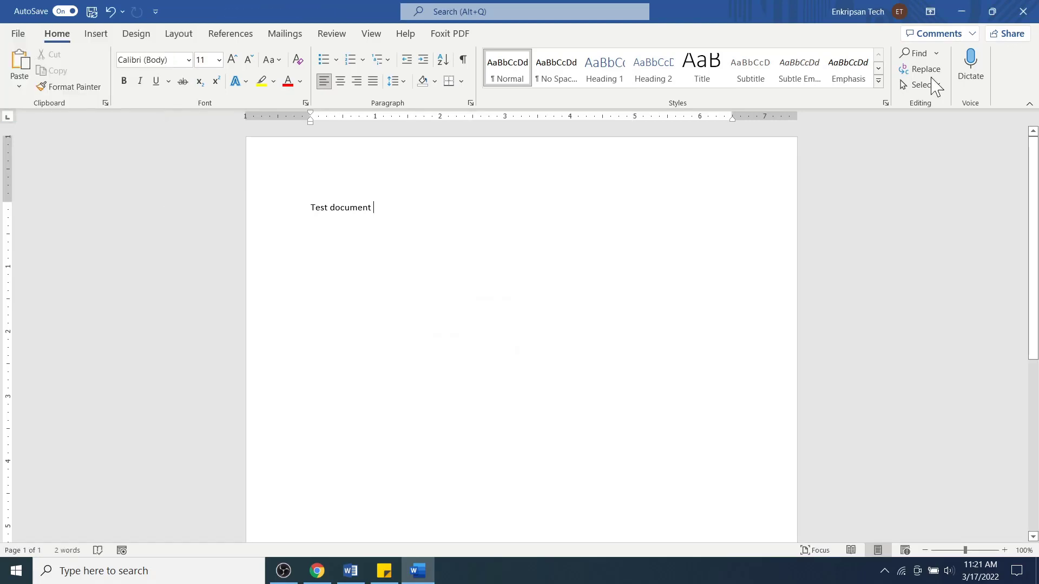
- Go to OneDrive's Documents folder in the browser and open test document.docx
click(961, 11)
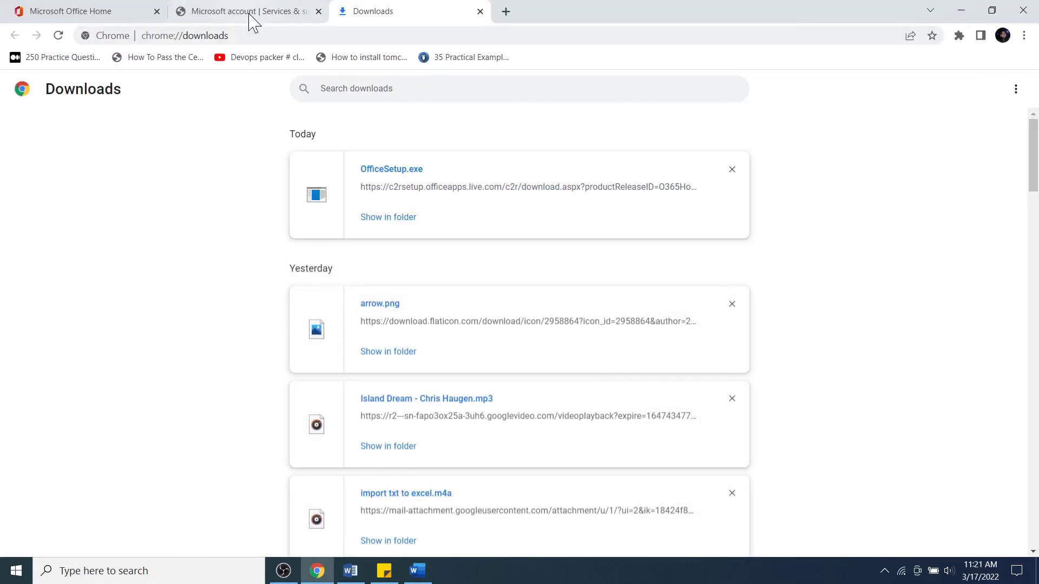
click(253, 12)
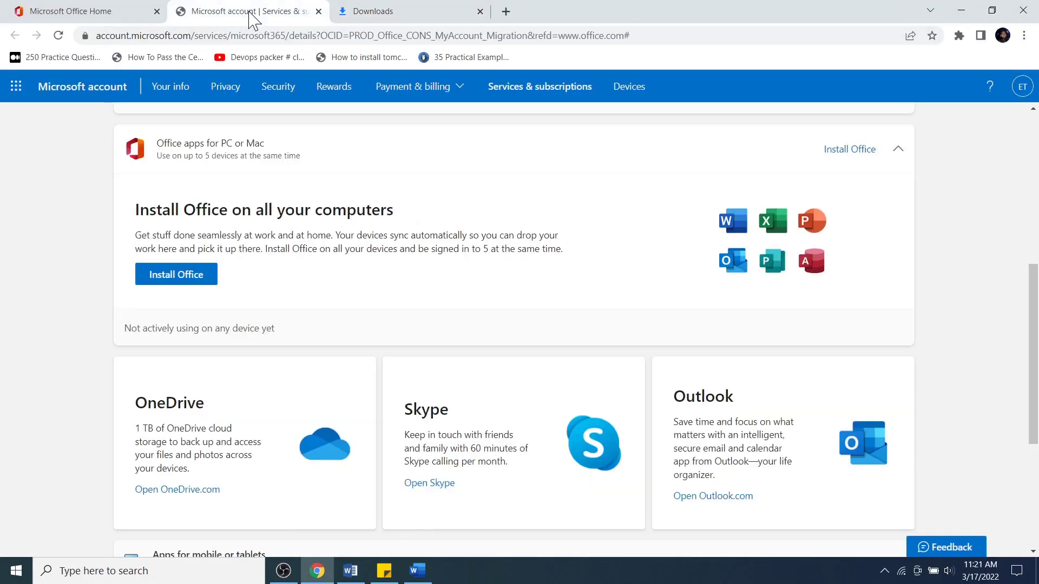
click(16, 86)
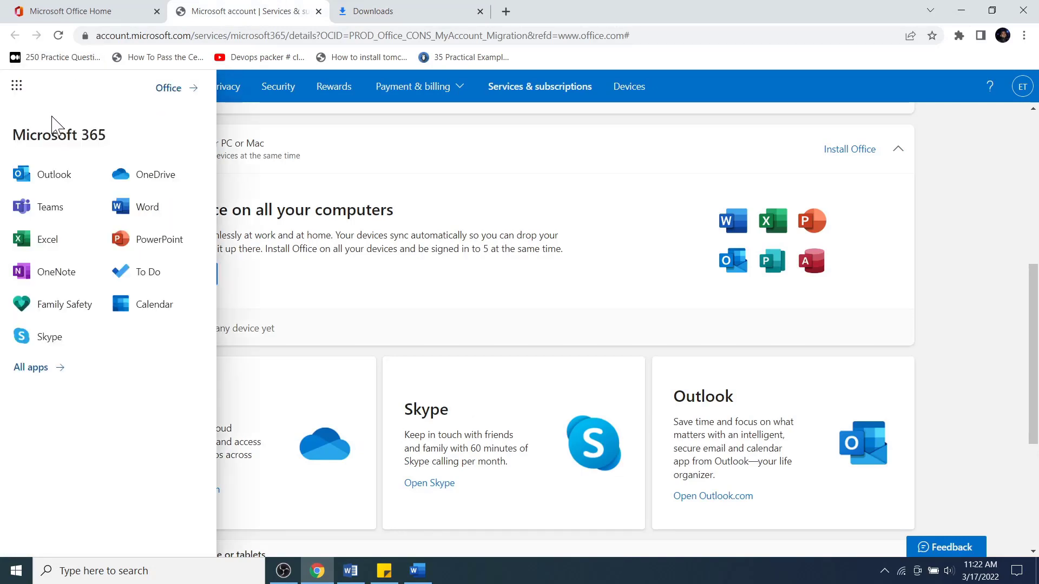
click(135, 179)
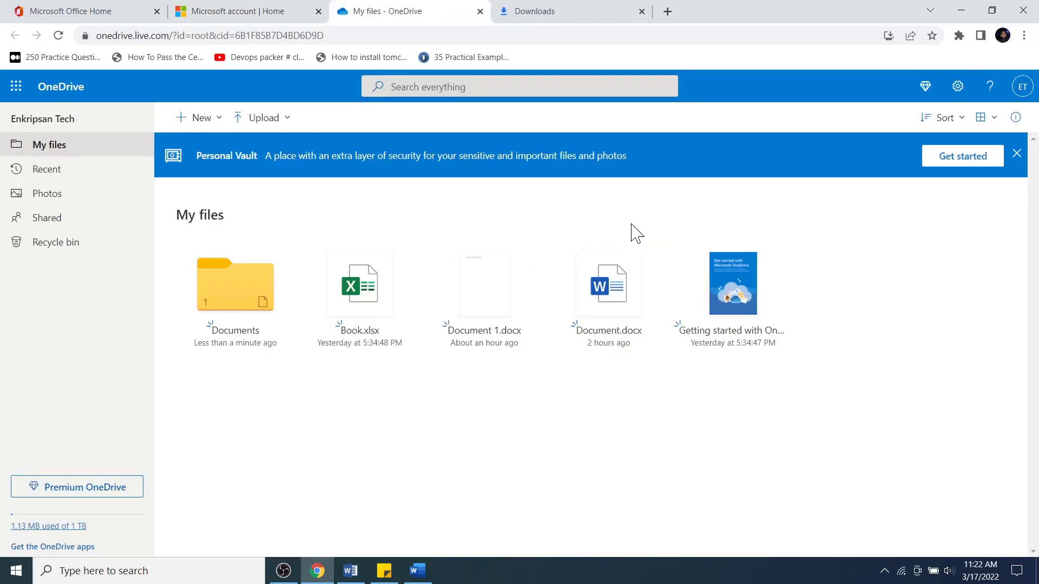
click(240, 281)
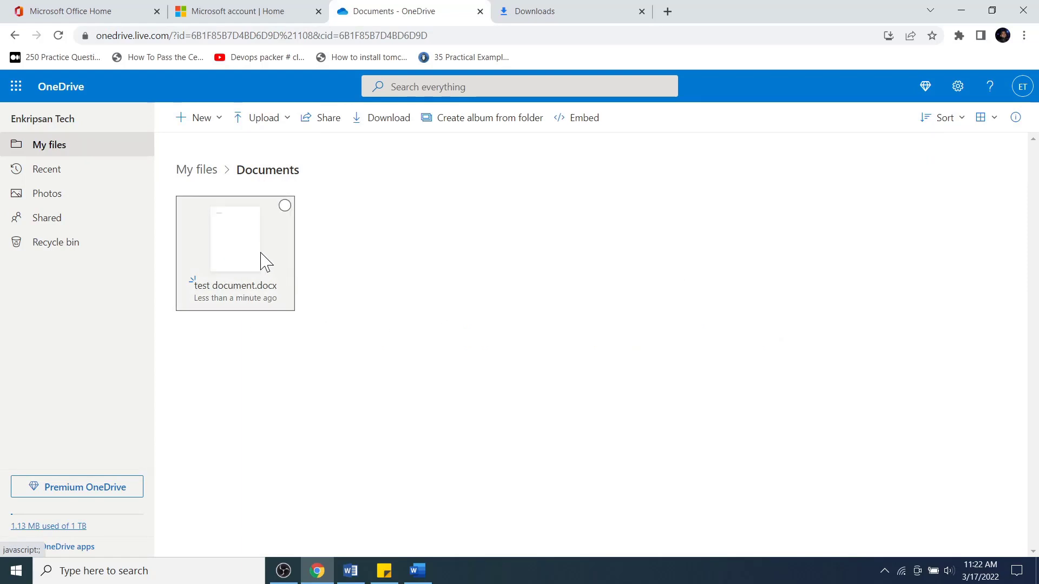
click(261, 286)
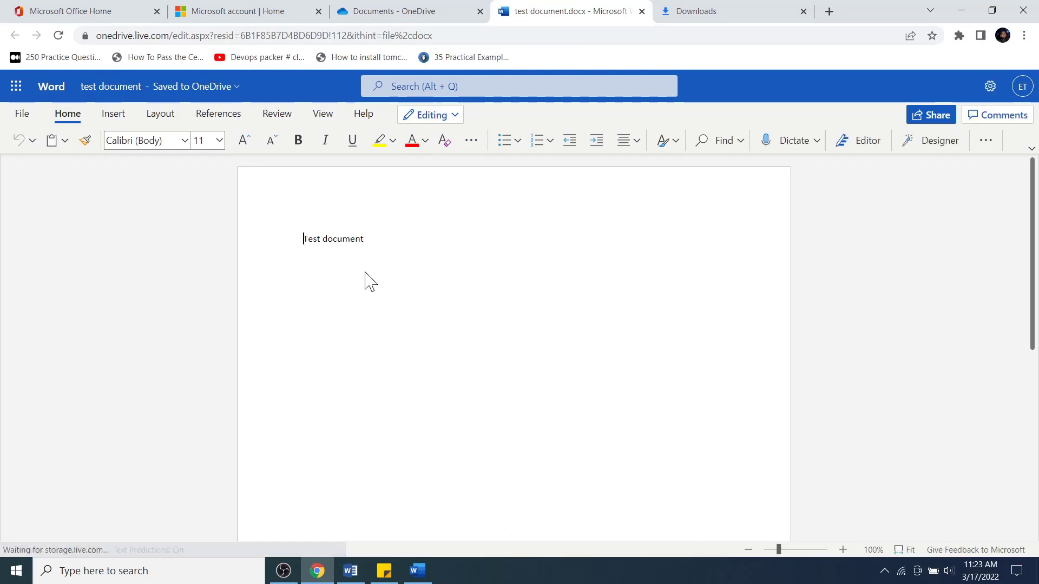
- Bring up and then dismiss the Microsoft 365 apps panel over the test document
click(12, 93)
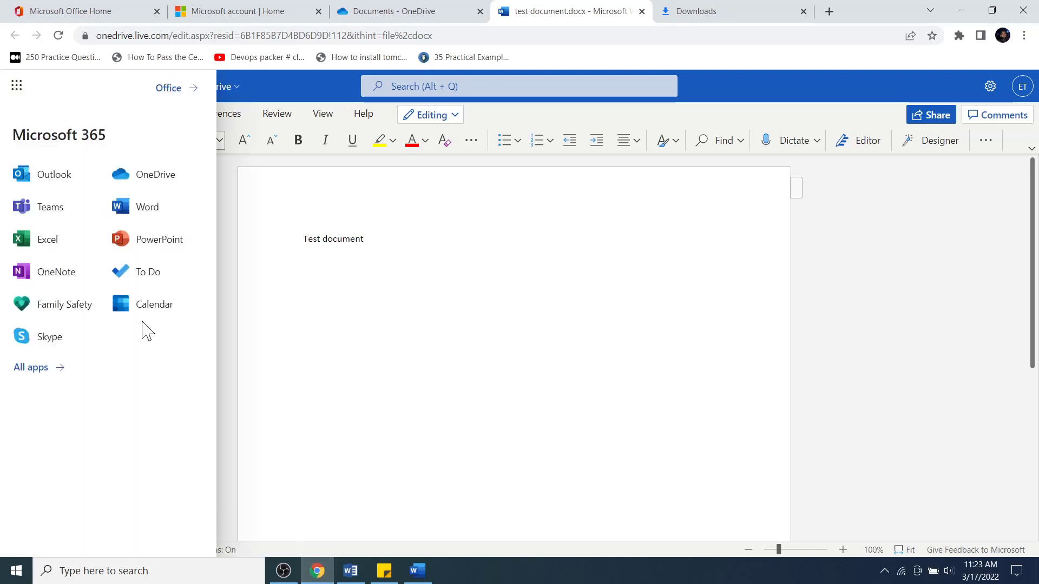
click(427, 316)
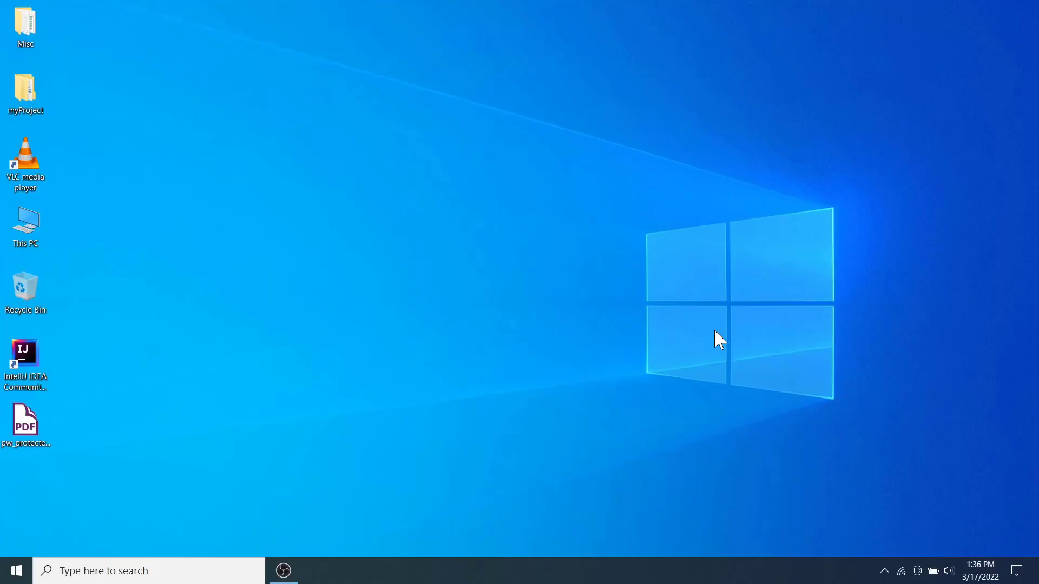
- Launch OneDrive from Windows search and sign in with the account e-mail and password
key(super)
text(one)
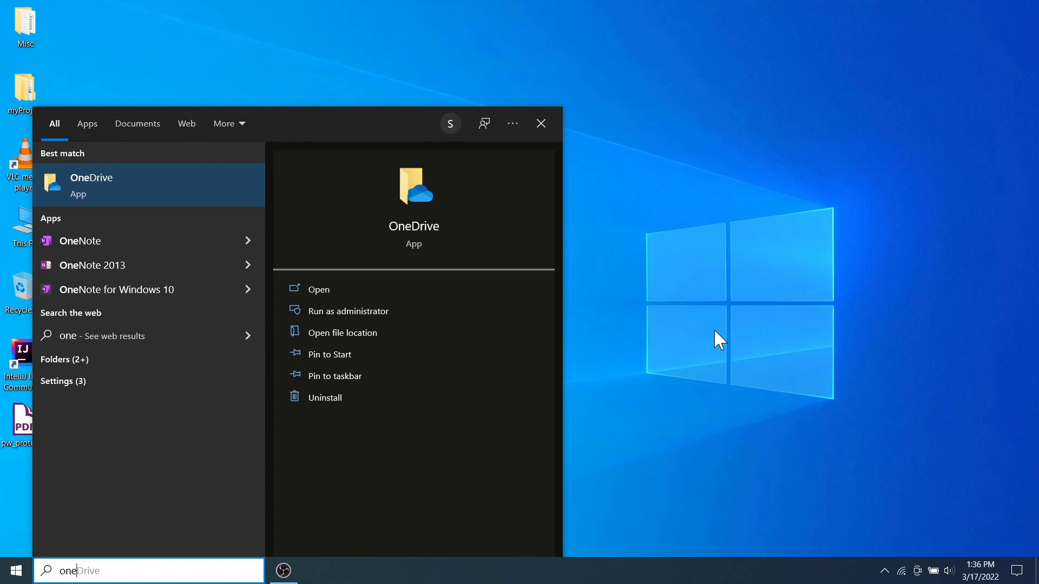
key(Return)
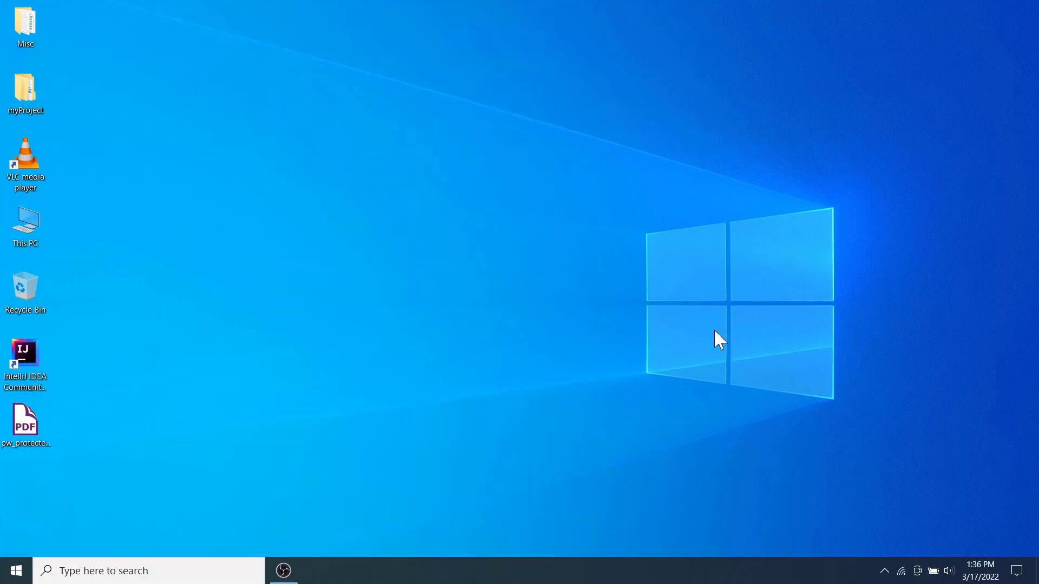
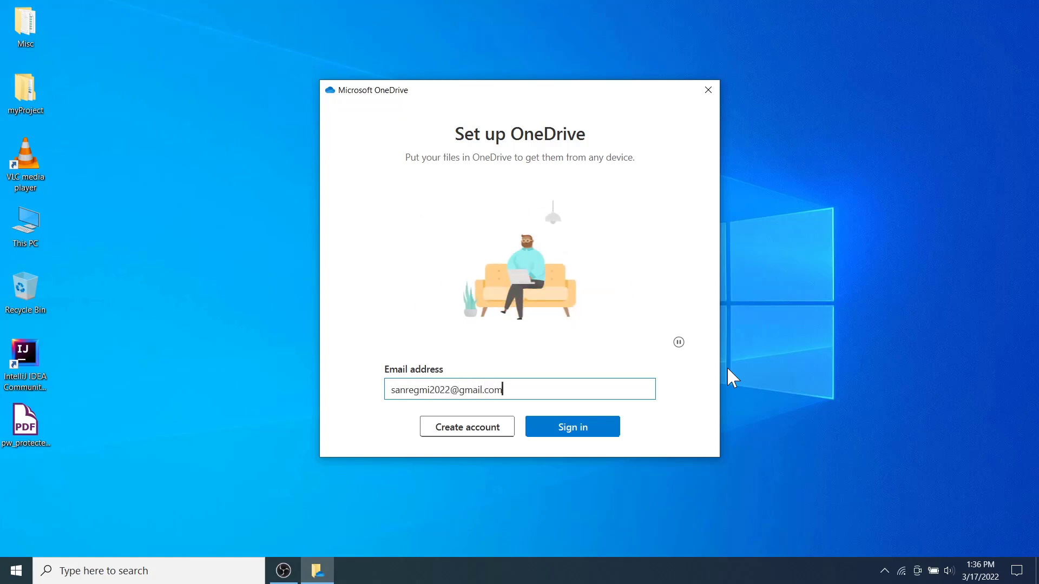
click(613, 427)
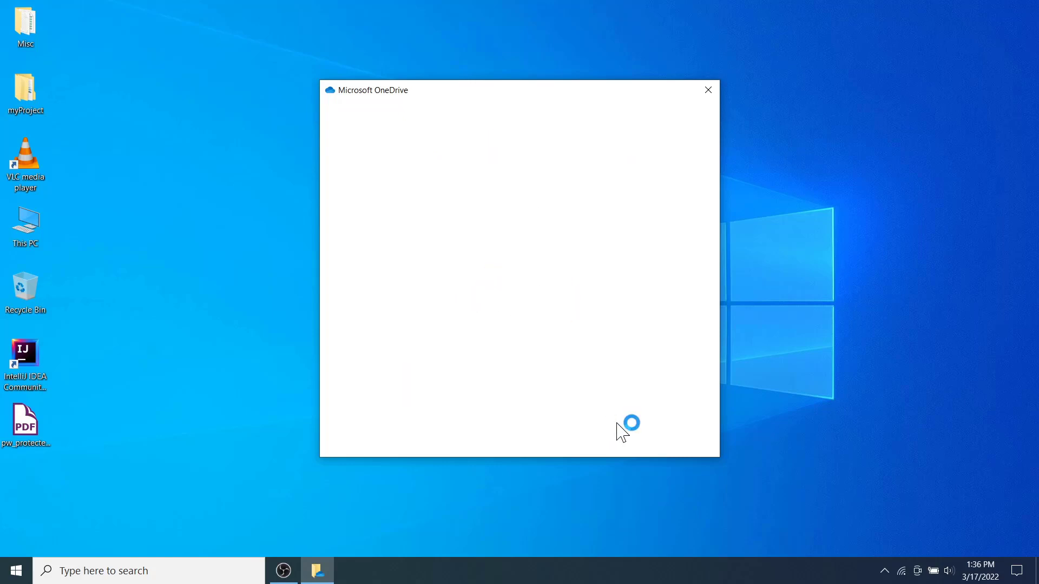
text(•••)
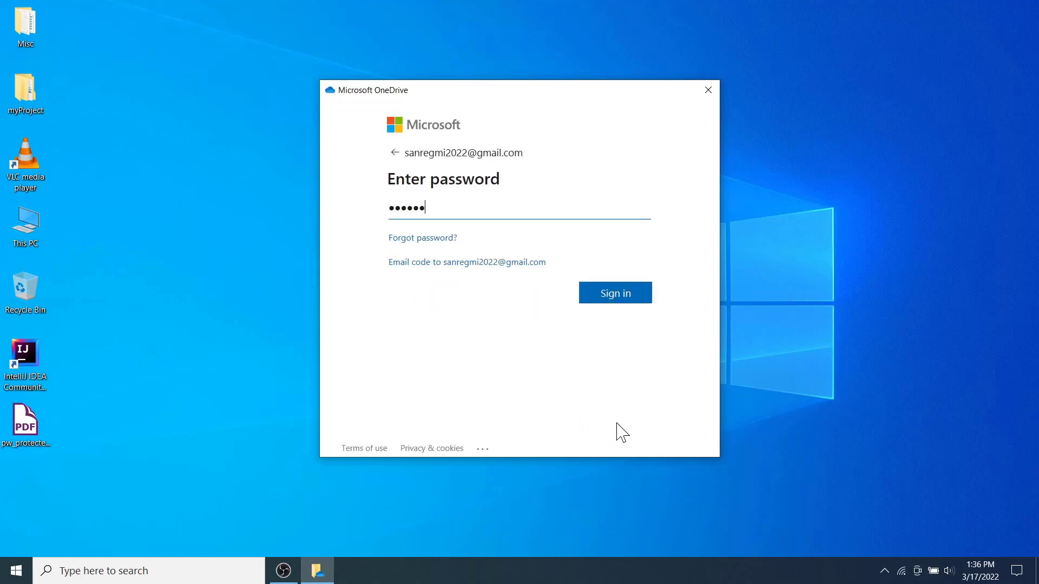
text(•••••••••••••)
key(Return)
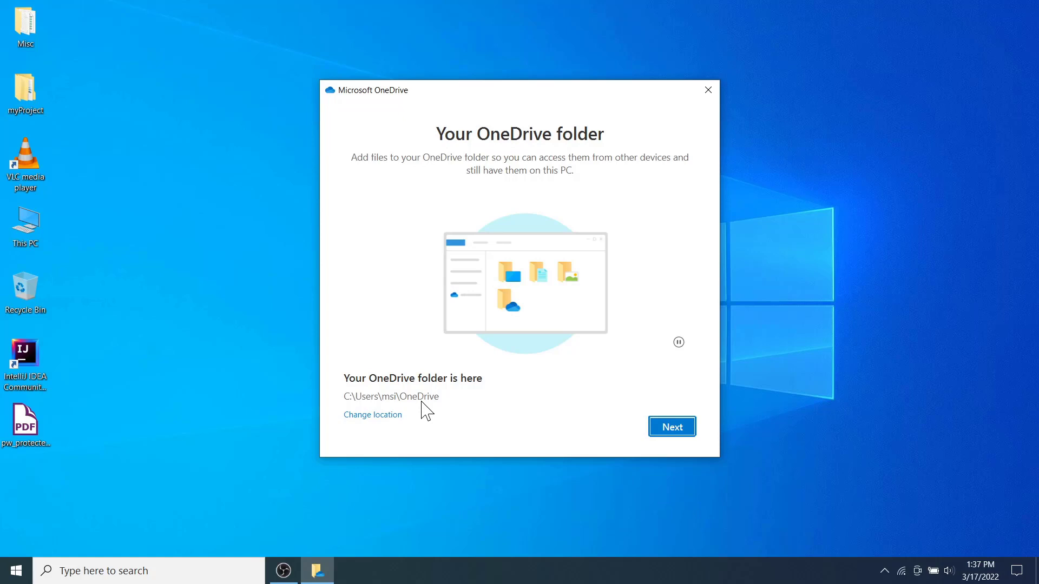
- Keep the default OneDrive folder location, skip the intro pages and mobile app, and open the folder
click(659, 434)
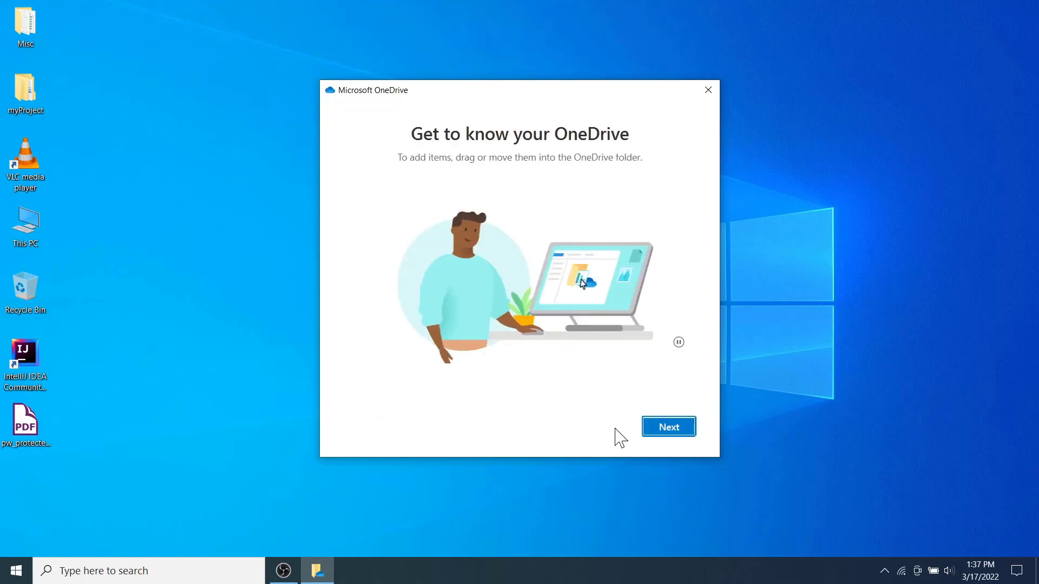
click(689, 436)
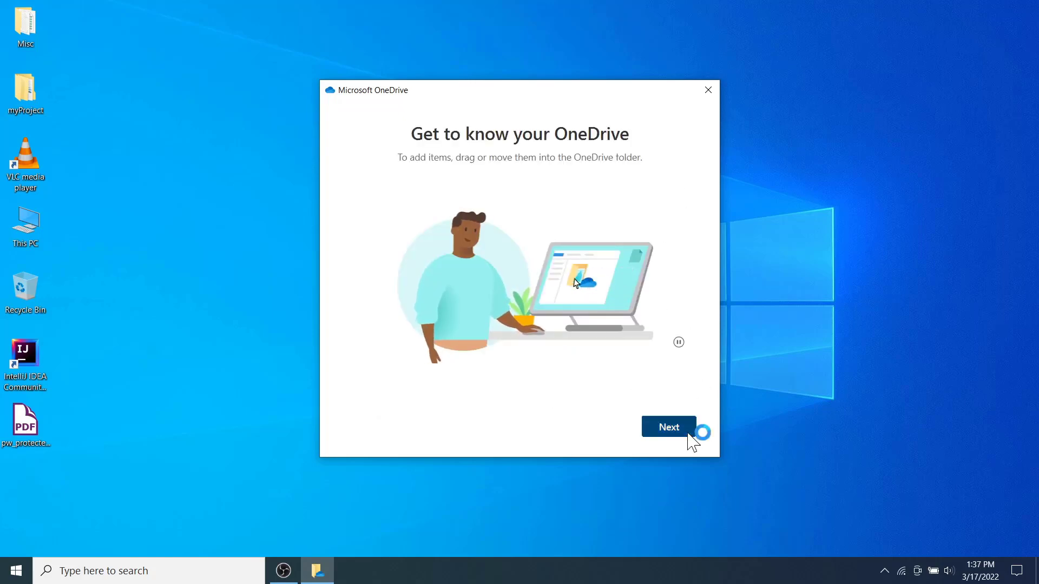
click(691, 440)
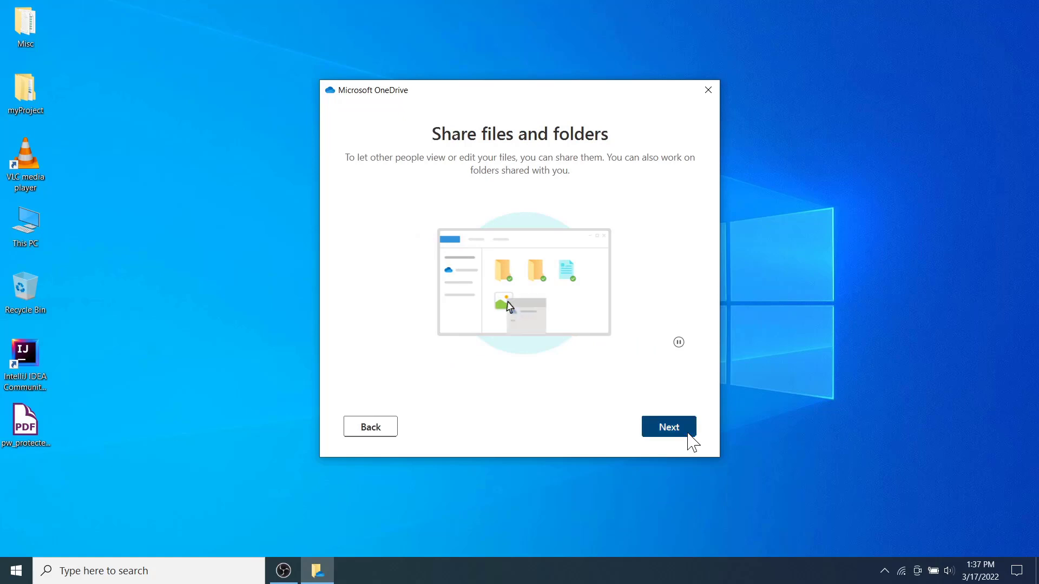
click(689, 437)
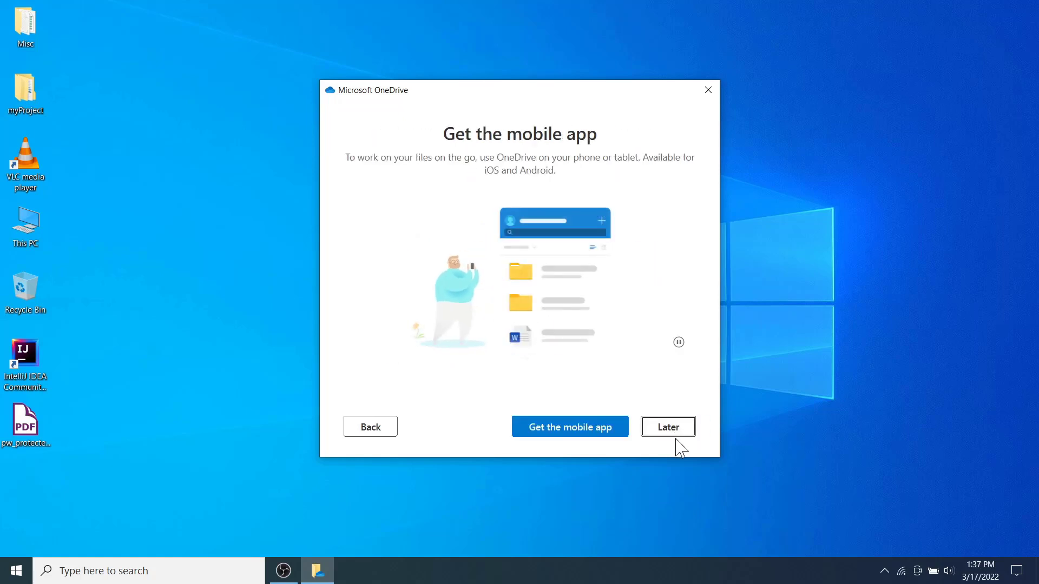
click(679, 443)
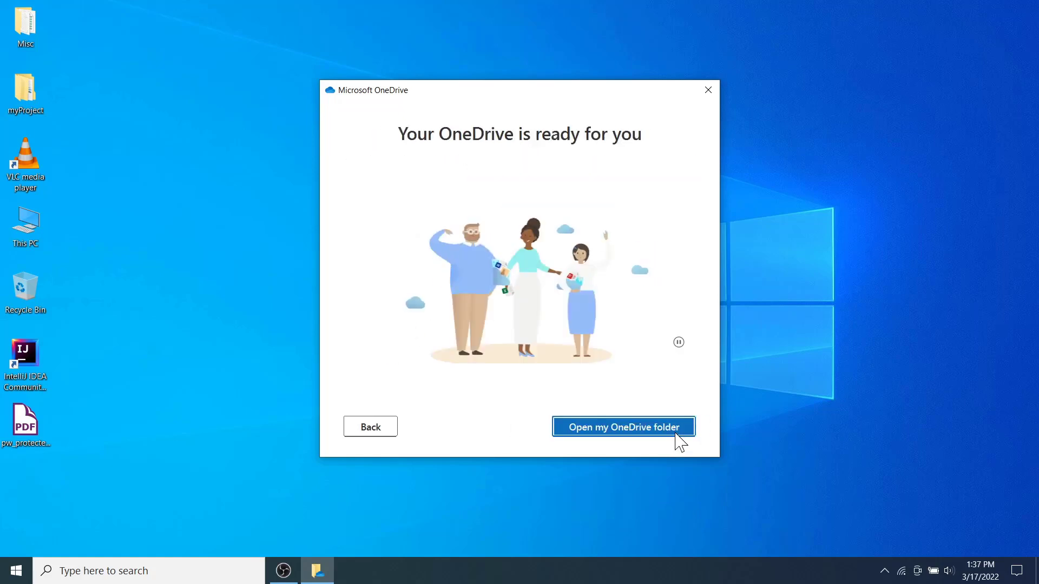
click(677, 433)
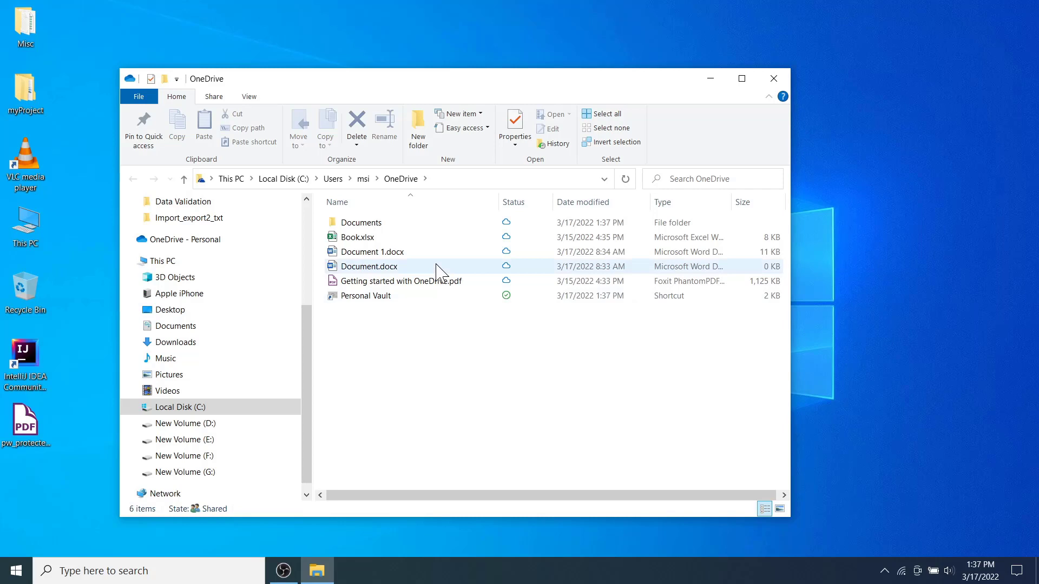
- Open test document.docx from the OneDrive Documents folder in desktop Word
double_click(417, 224)
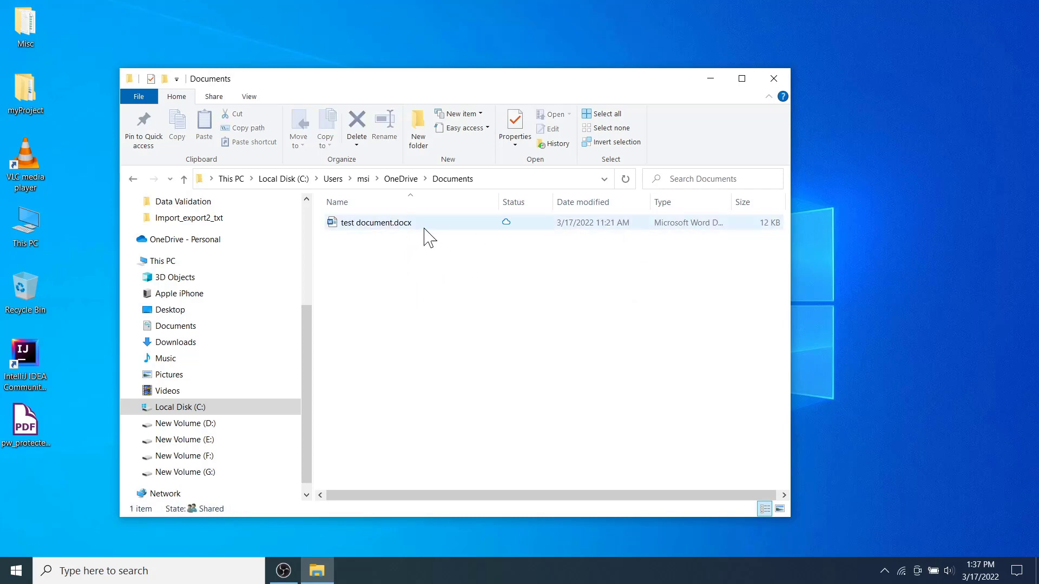
click(425, 227)
drag(469, 82, 472, 50)
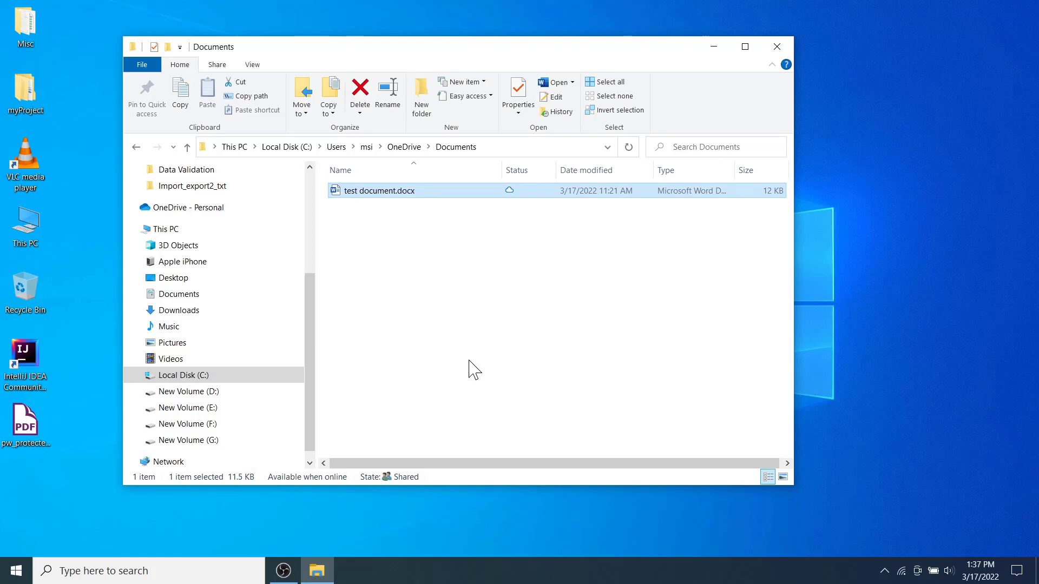
double_click(413, 191)
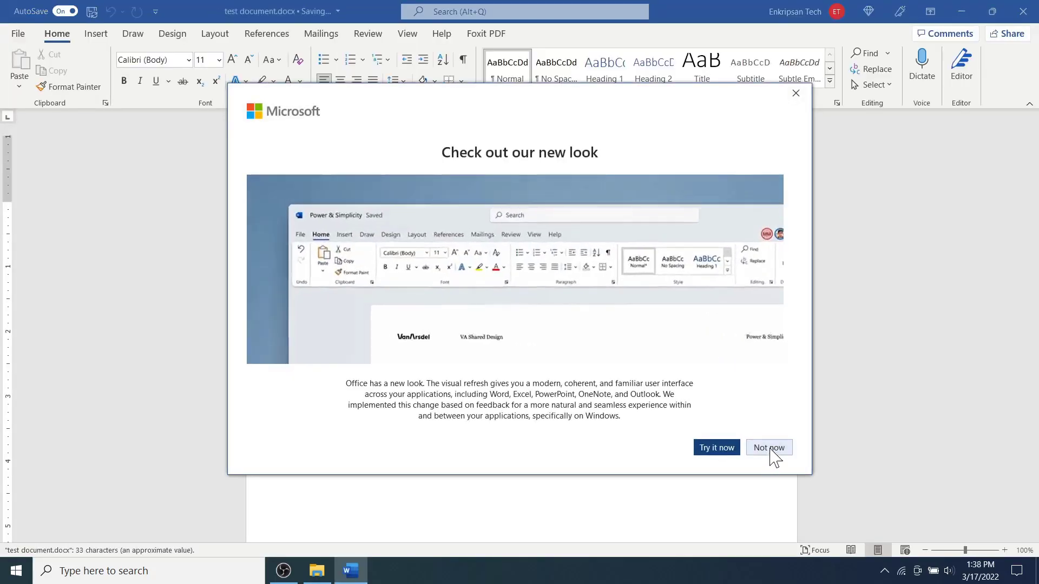
- Add the line 'I just updated from offline version of the Office 365 word' and minimise Word
click(733, 454)
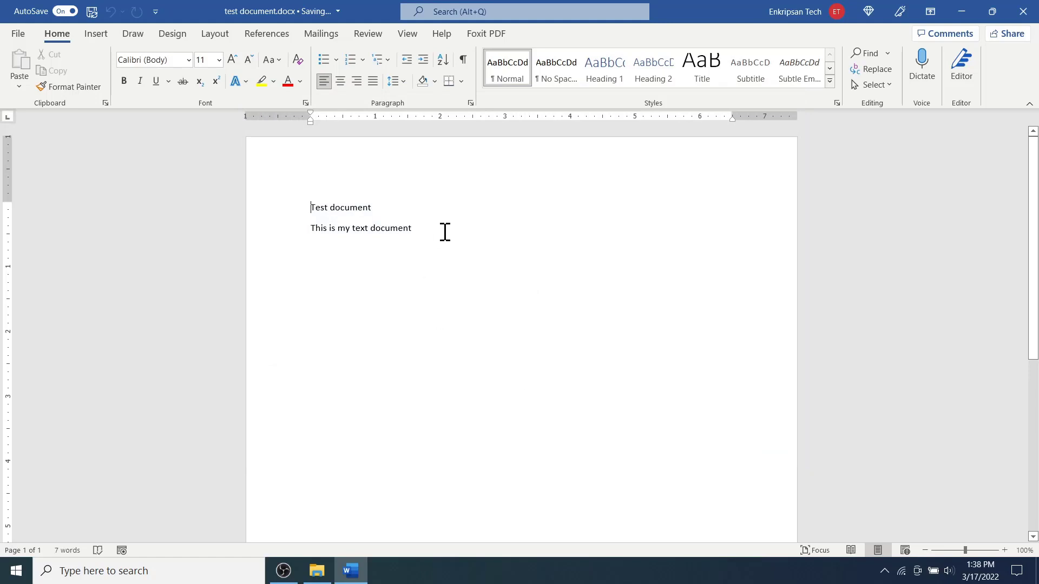
key(Return)
text(I just updated from offline version of the Office 365 word)
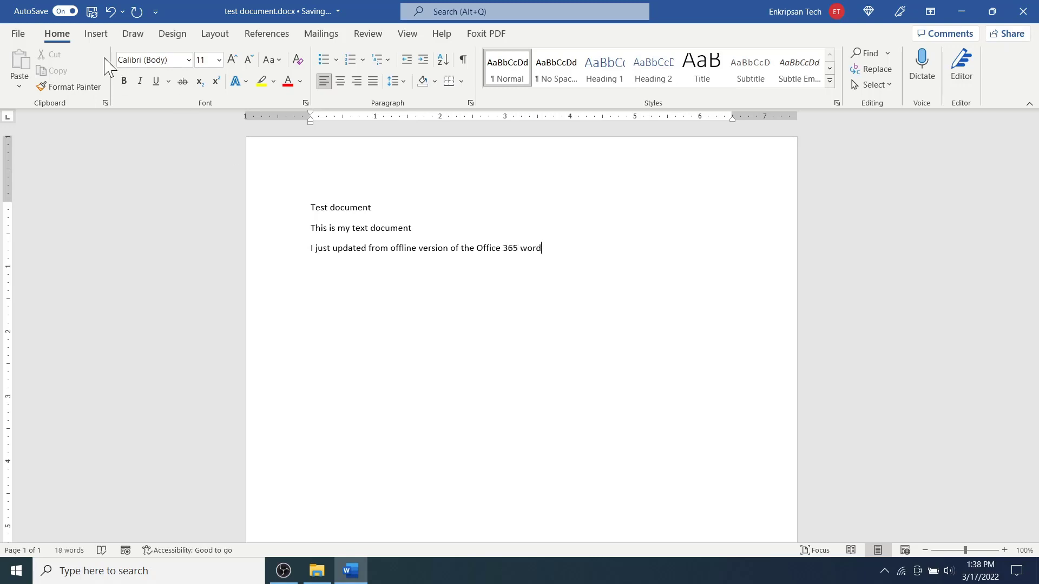
click(960, 12)
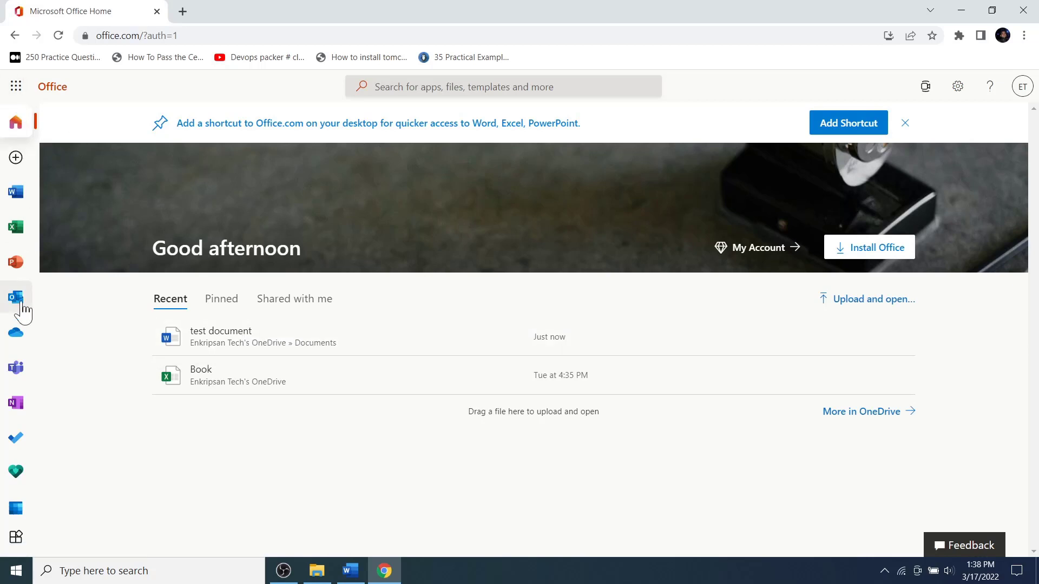
- Open test document.docx from OneDrive Documents in Word for the web and check the offline-added third line
click(16, 334)
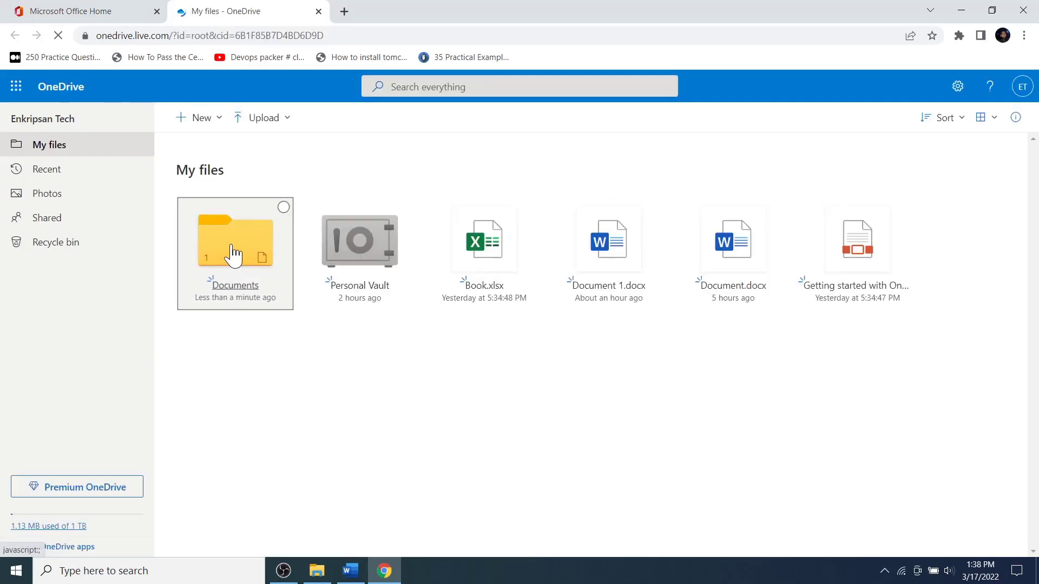
click(234, 254)
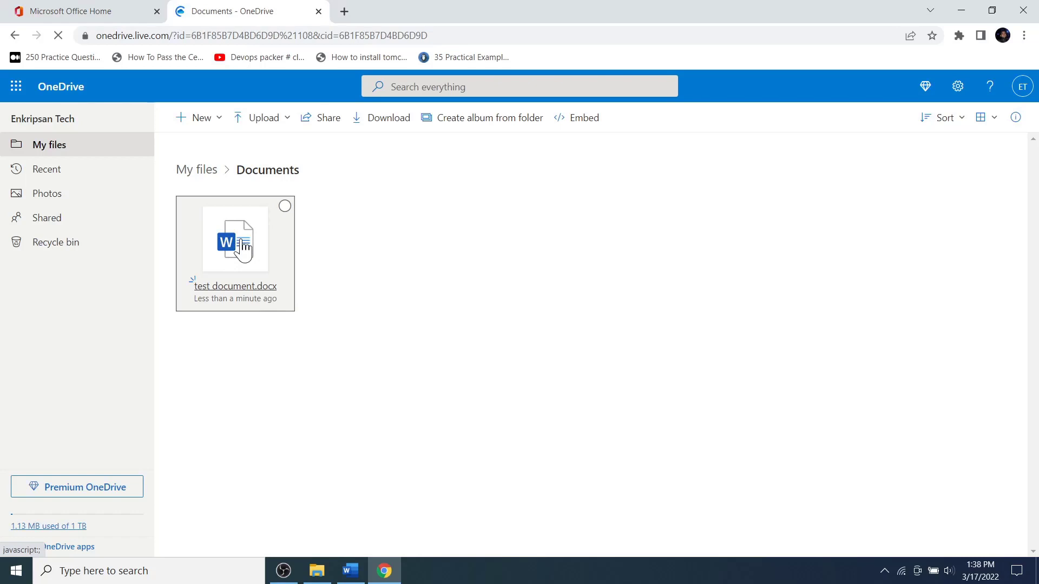
click(242, 249)
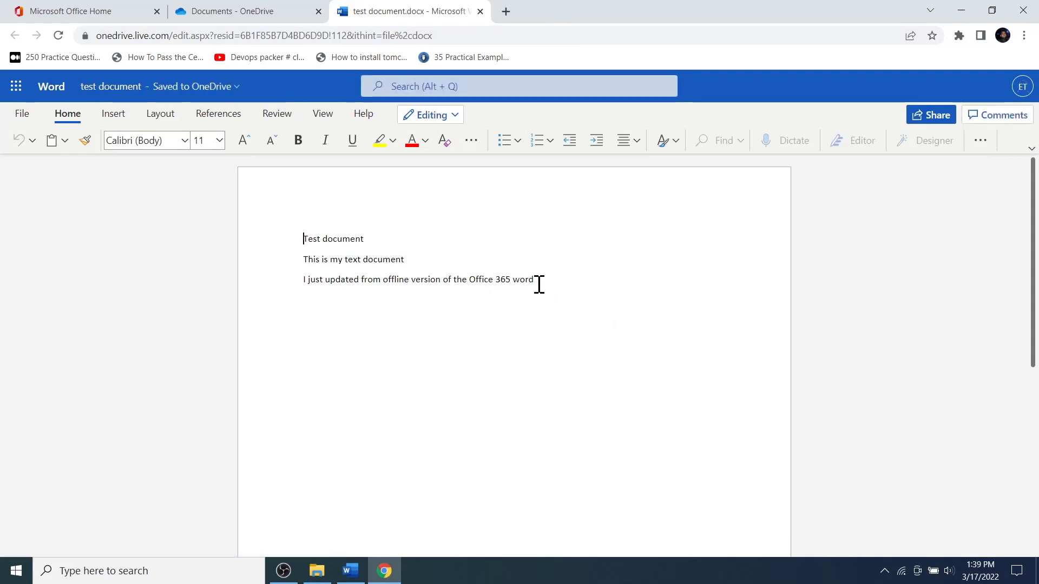
drag(541, 281, 299, 290)
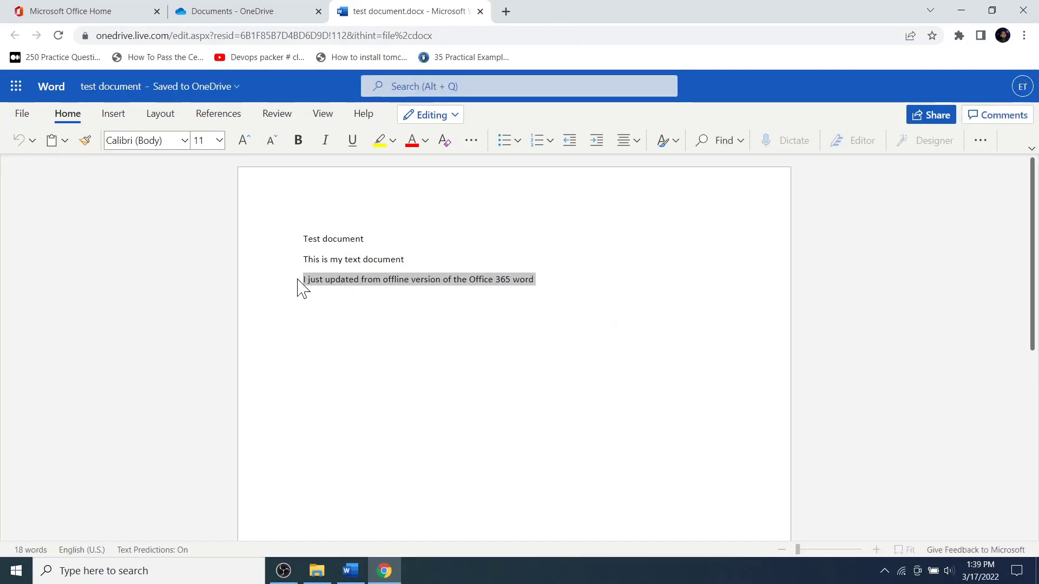
click(372, 333)
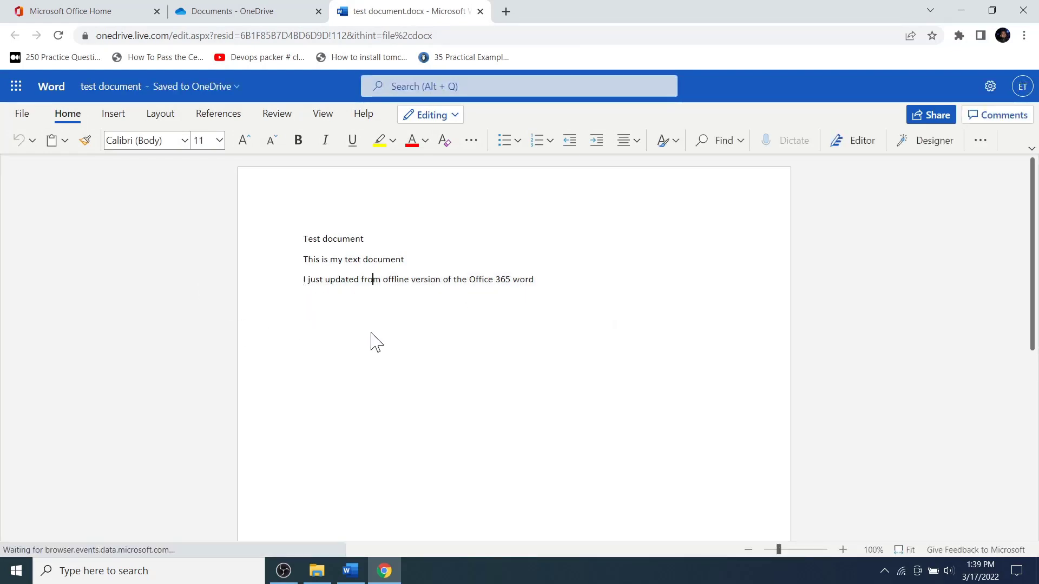